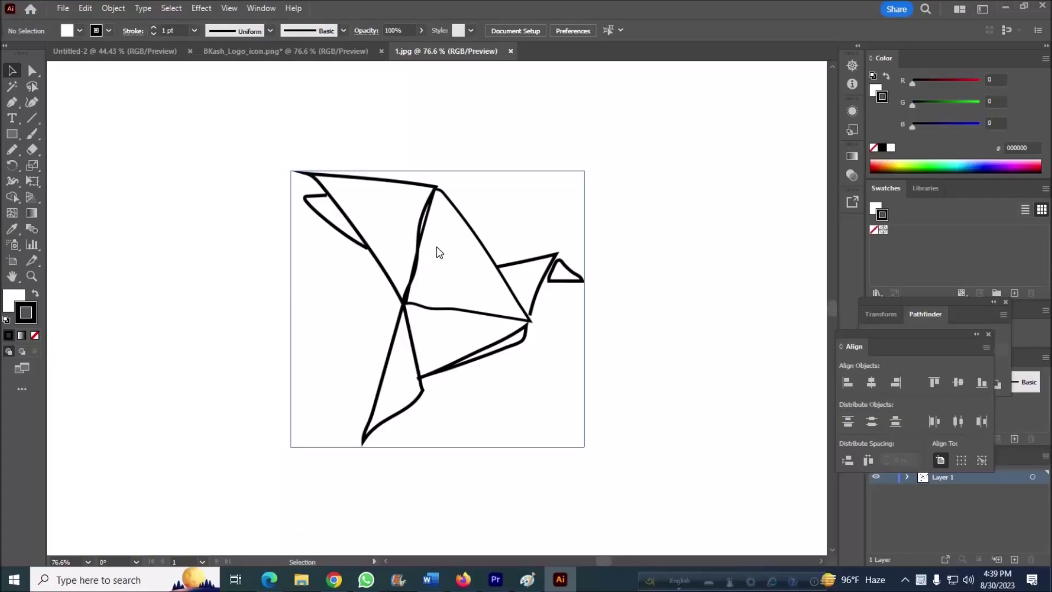
Step: Cut the whole bird sketch from 1.jpg and paste it into BKash_Logo_icon.png below the colour squares
right_click(408, 201)
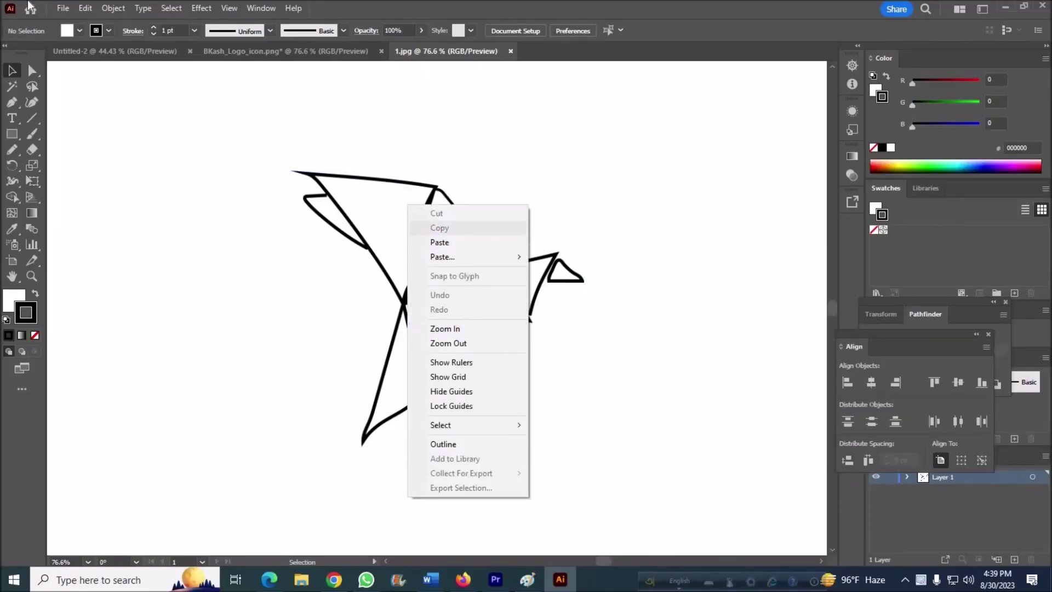
left_click(85, 8)
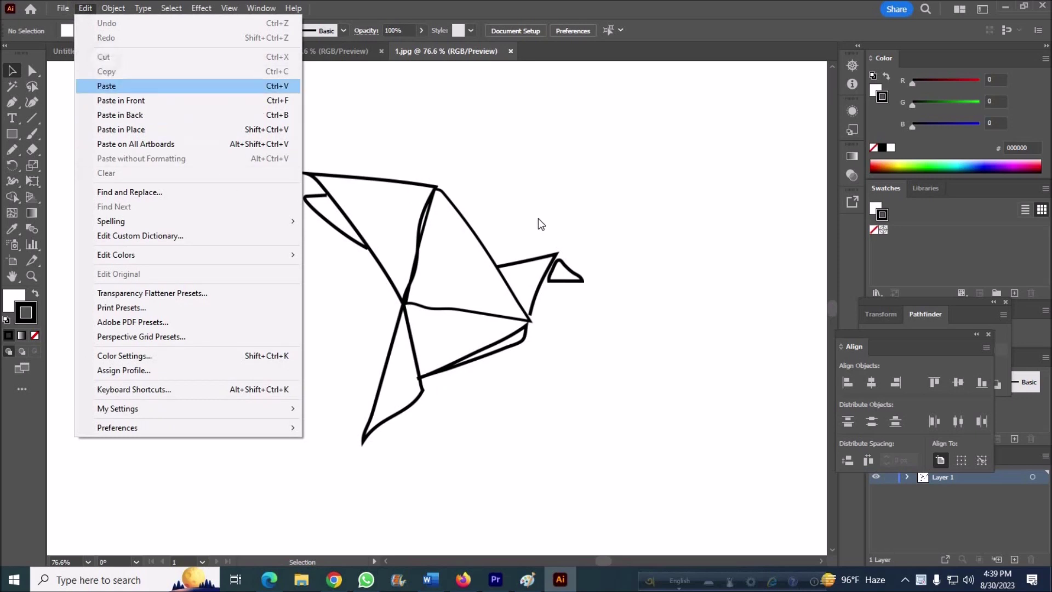
key("ctrl+a")
left_click(84, 7)
left_click(104, 56)
left_click(275, 49)
right_click(311, 264)
left_click(393, 297)
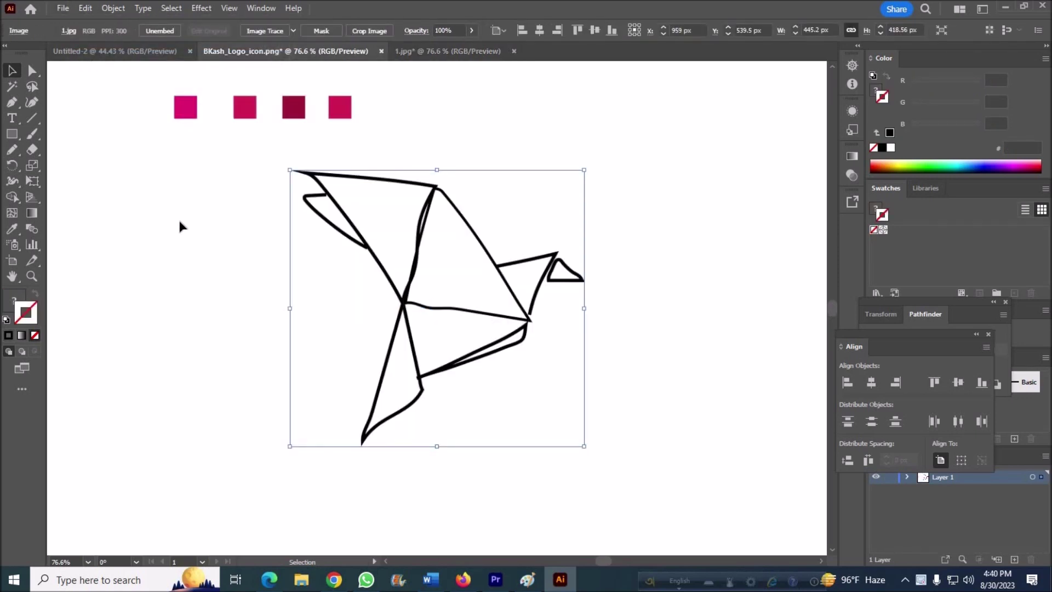
left_click(281, 351)
Step: Lock the pasted bird sketch in place and set the fill to None
left_click(408, 282)
left_click(112, 8)
left_click(361, 104)
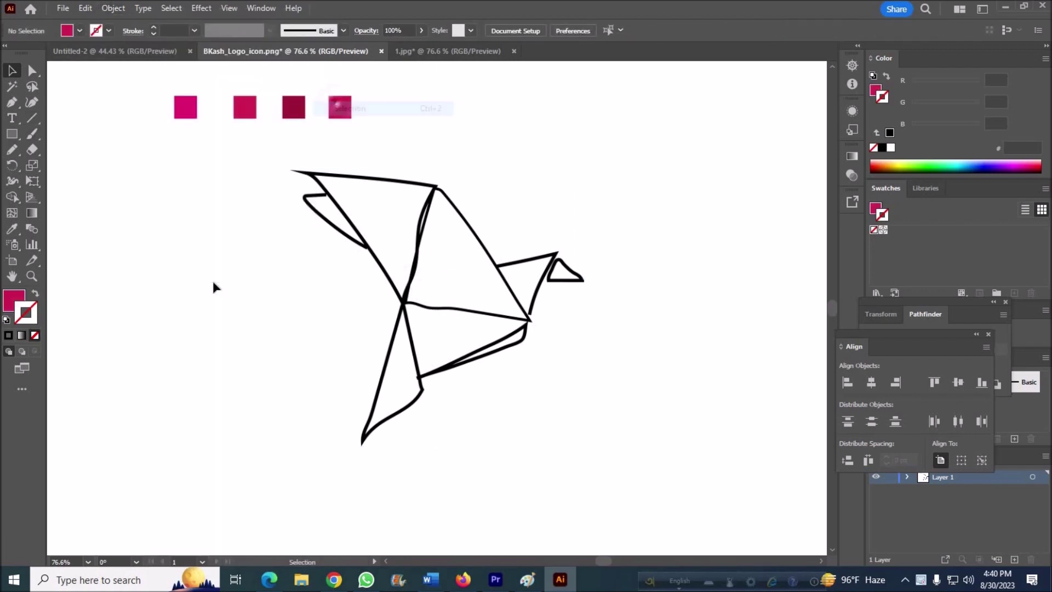
left_click(80, 30)
left_click(6, 53)
Step: Set the stroke colour to magenta CC33CC and place the central triangle's first corner
left_click(108, 30)
left_click(17, 52)
left_click(26, 312)
double_click(25, 312)
type("ff0000")
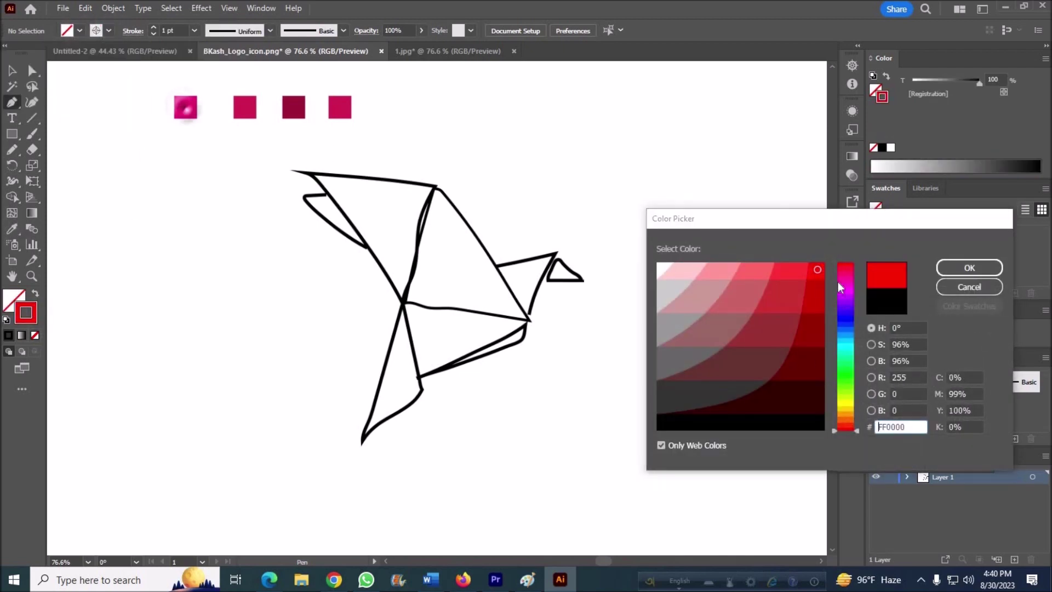
left_click(845, 287)
left_click(792, 287)
left_click(969, 267)
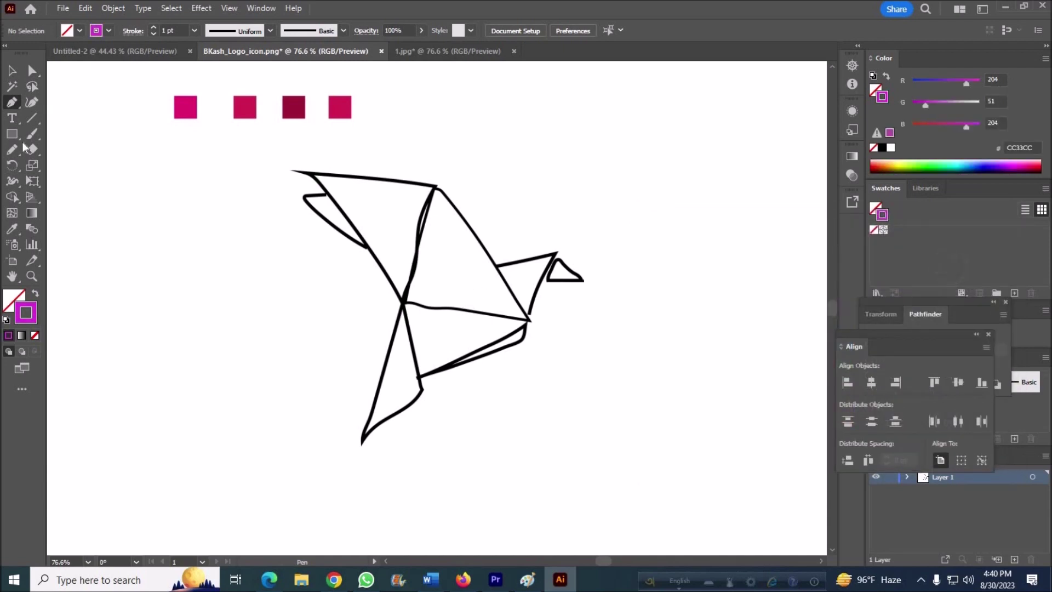
left_click(530, 321)
Step: Close the central body triangle and give it a 5 pt stroke
left_click(403, 301)
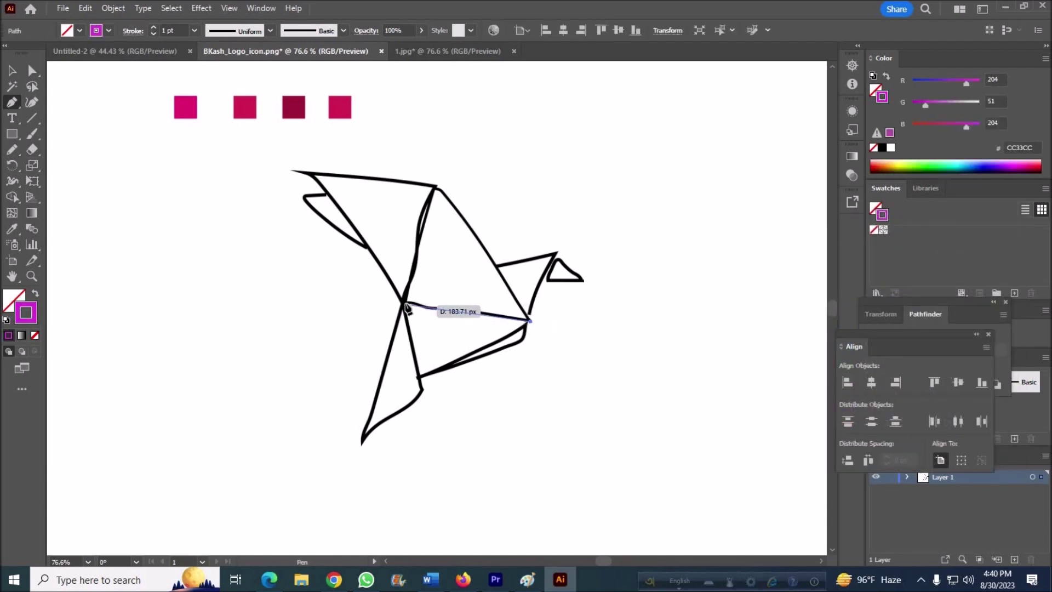
left_click(437, 187)
left_click(529, 321)
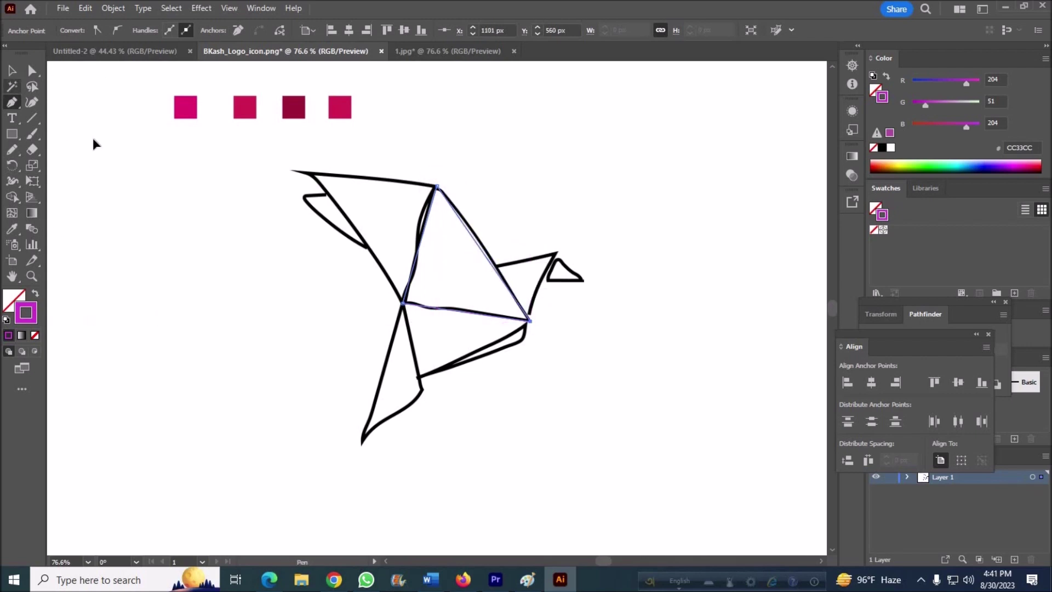
key("v")
left_click(429, 233)
left_click(153, 26)
left_click(153, 26)
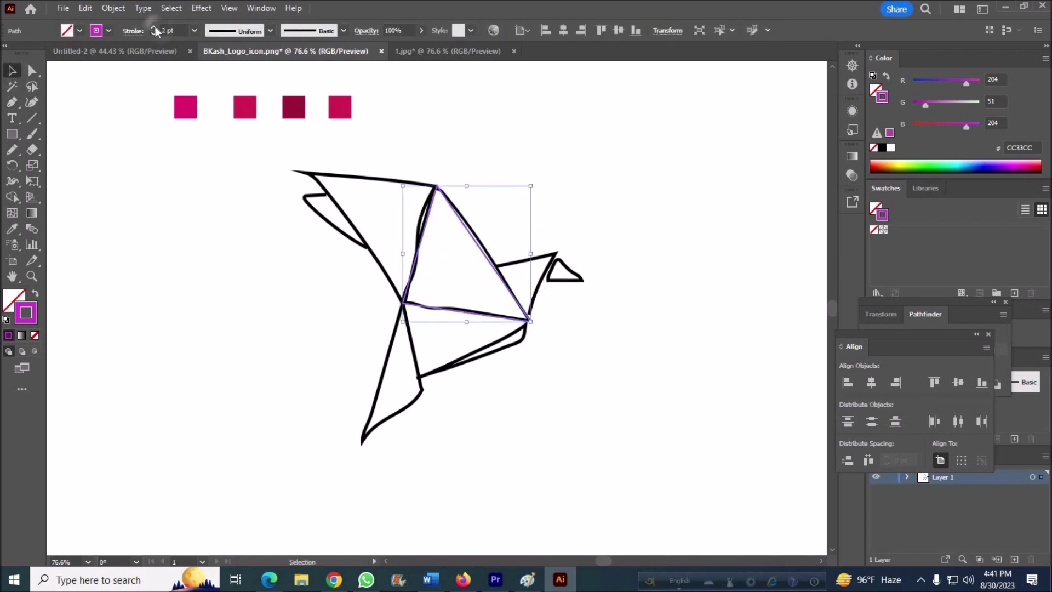
left_click(153, 264)
Step: Trace the upper wing triangle from the top vertex to the wing's top-left tip
key("t")
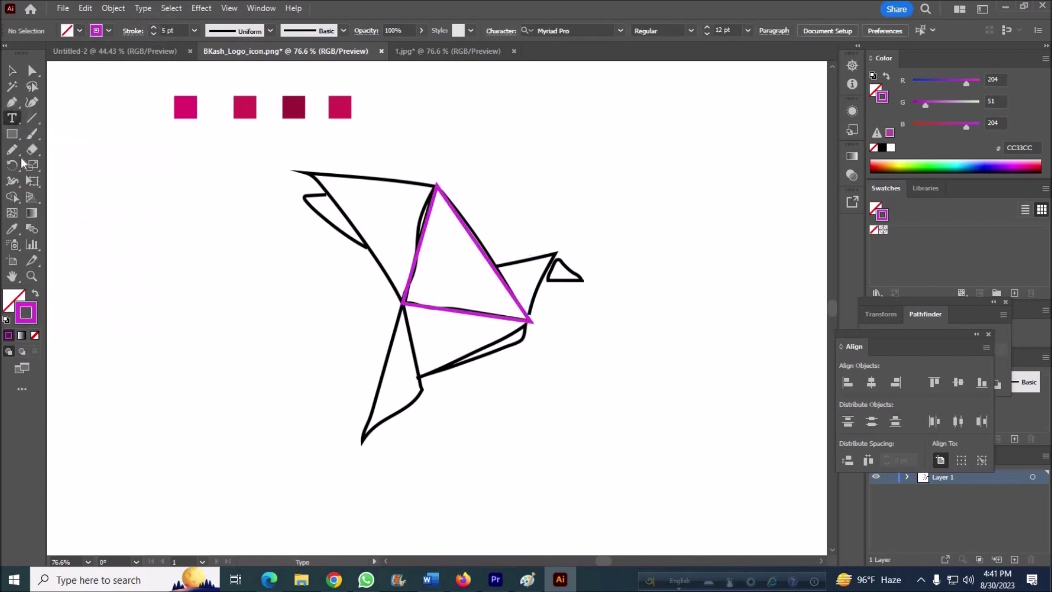
key("p")
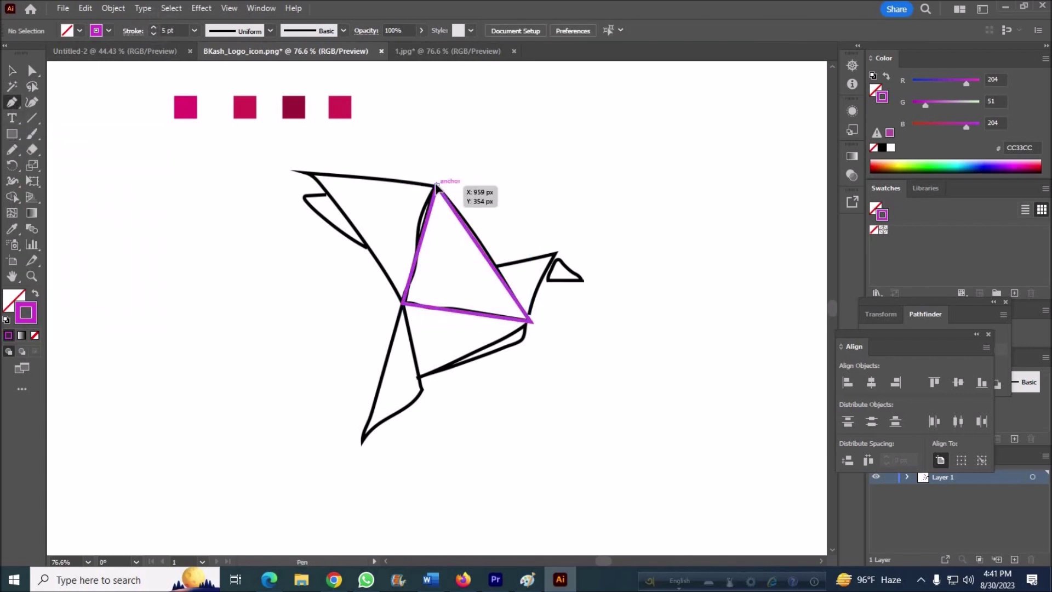
left_click(436, 186)
left_click(404, 302)
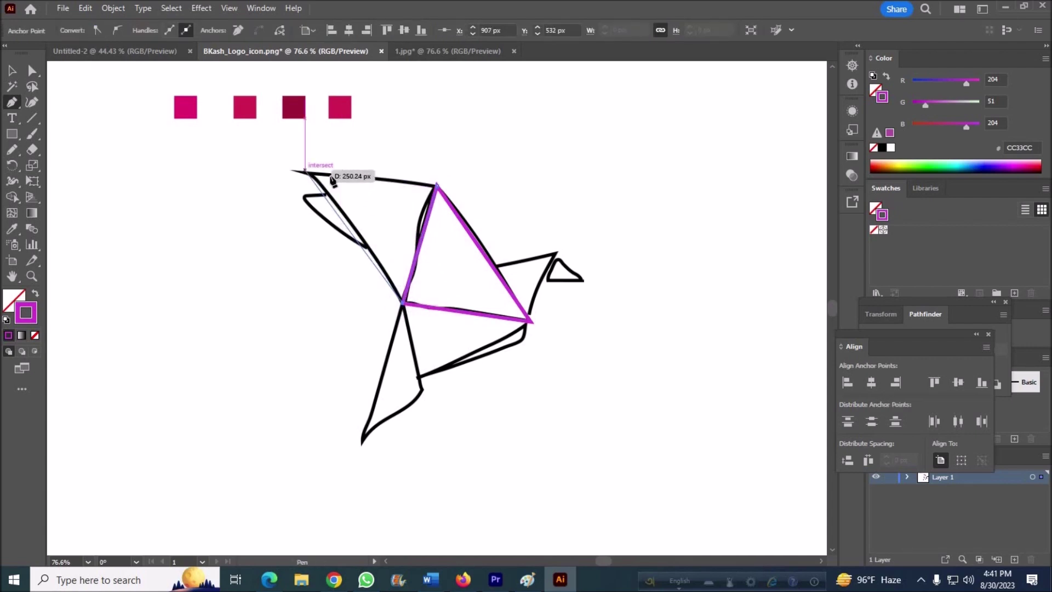
left_click(308, 173)
left_click(437, 186)
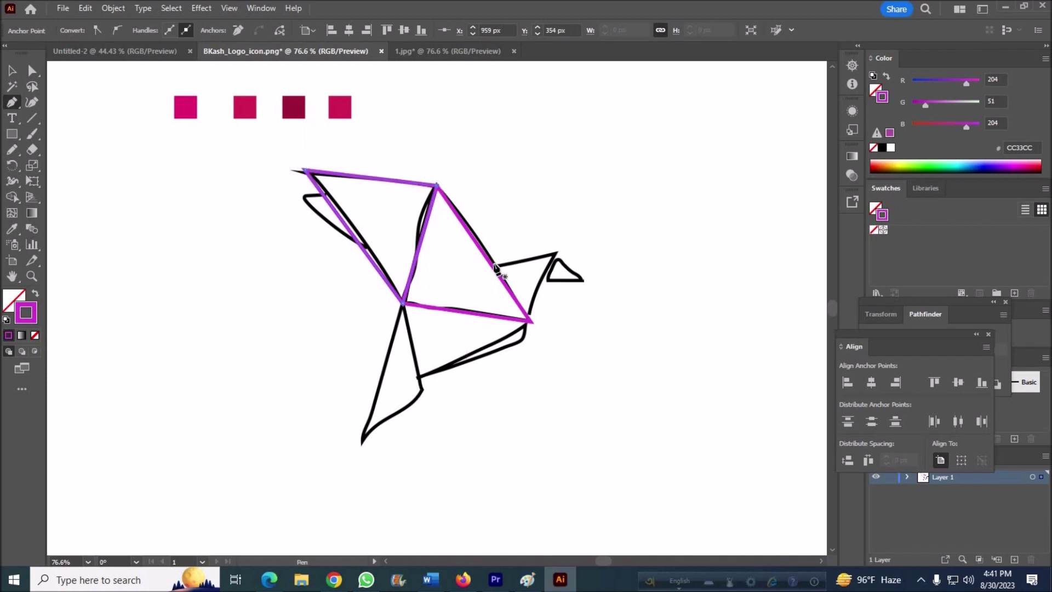
Step: Trace the closed neck triangle and the beak outline at the head
left_click(495, 267)
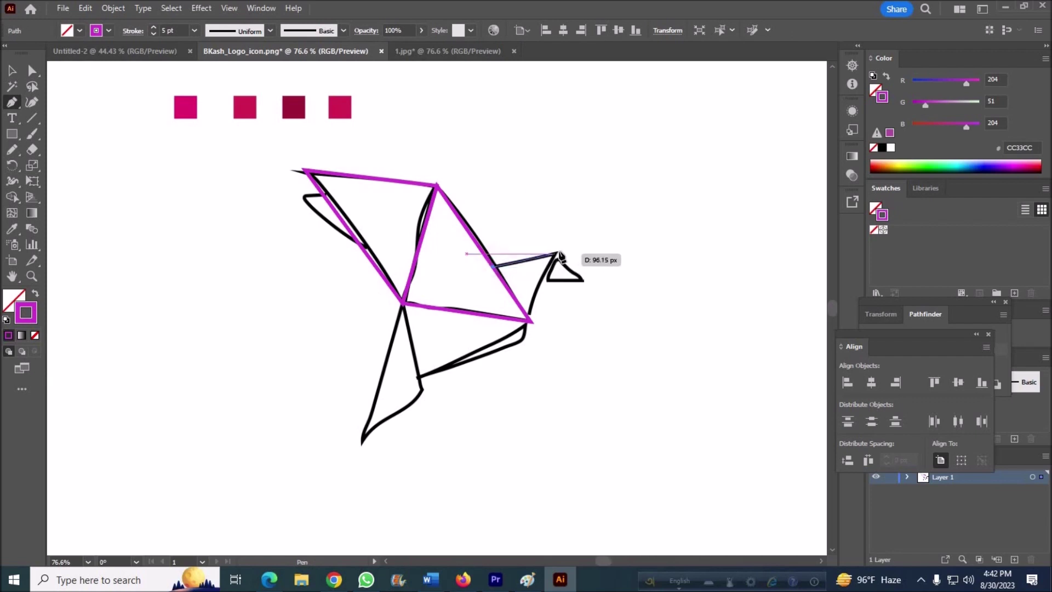
left_click(556, 255)
left_click(529, 319)
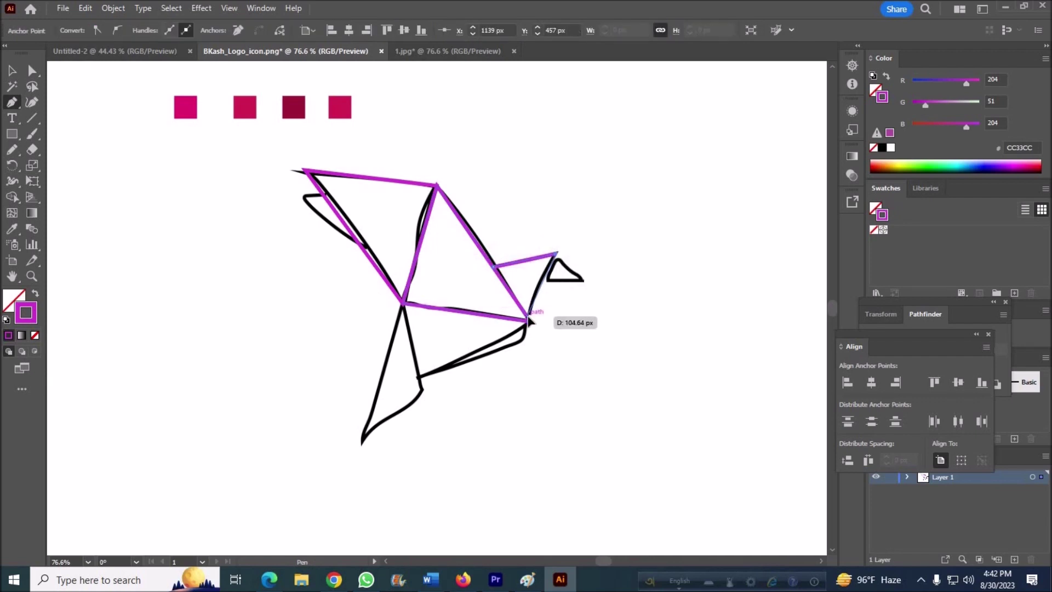
left_click(494, 268)
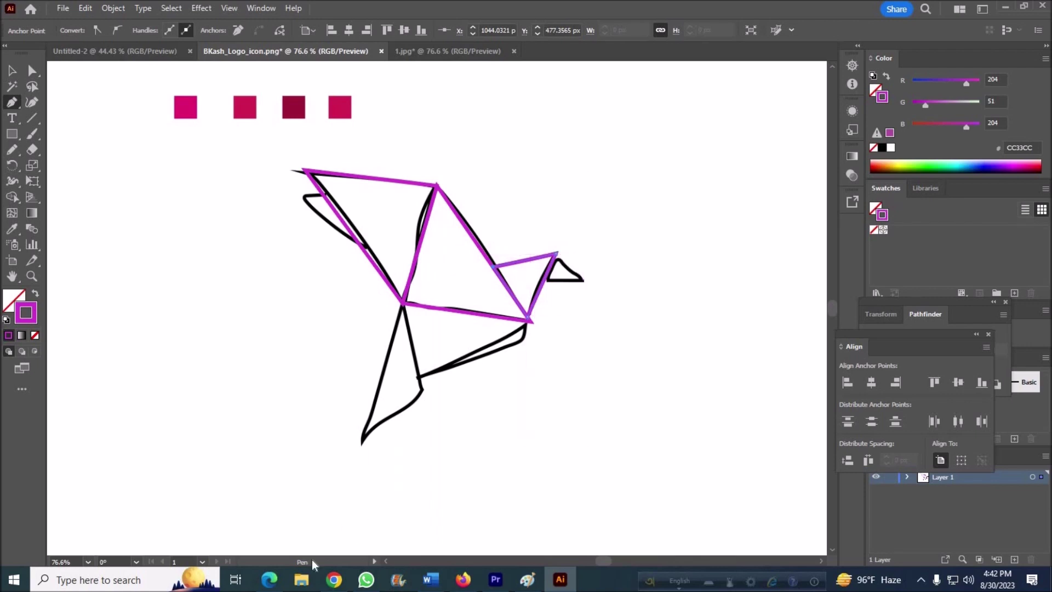
left_click(556, 254)
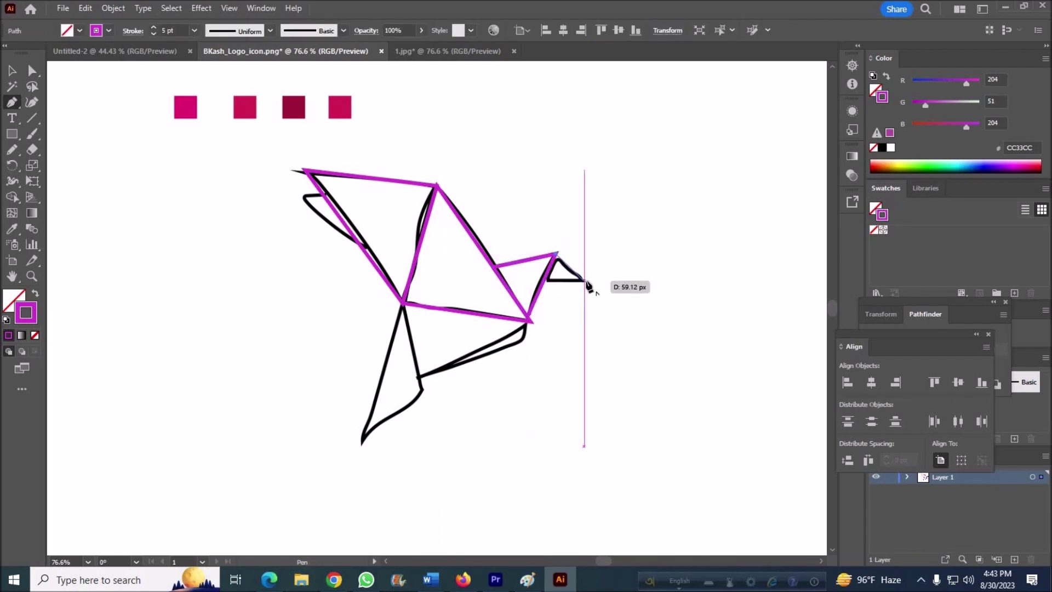
left_click(583, 280)
left_click(546, 280)
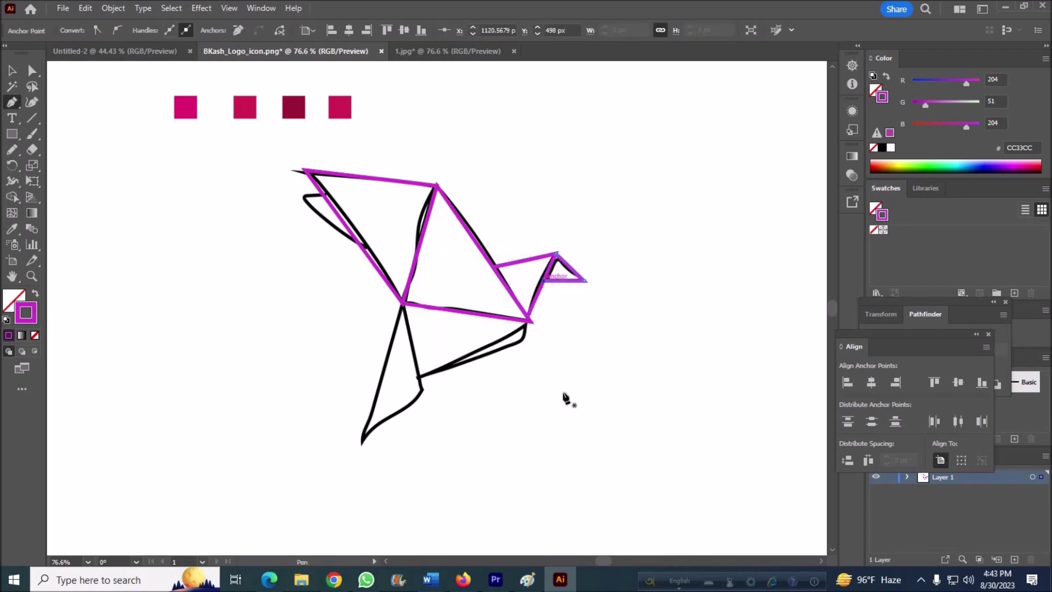
left_click(403, 302)
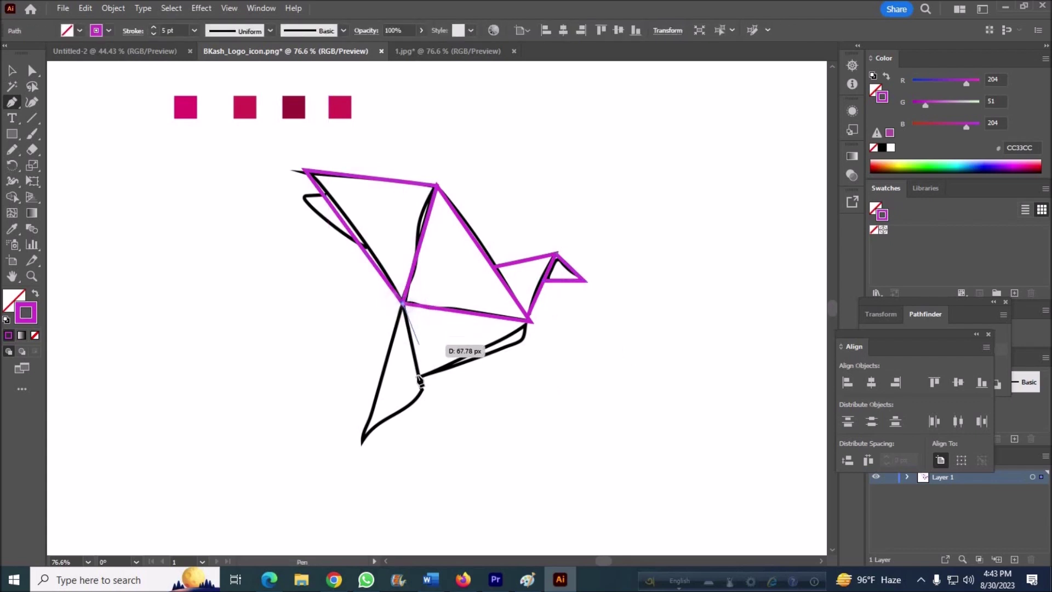
Step: Trace the lower body triangle and the lower wing line to the body's right corner
left_click(419, 377)
left_click(528, 321)
left_click(403, 303)
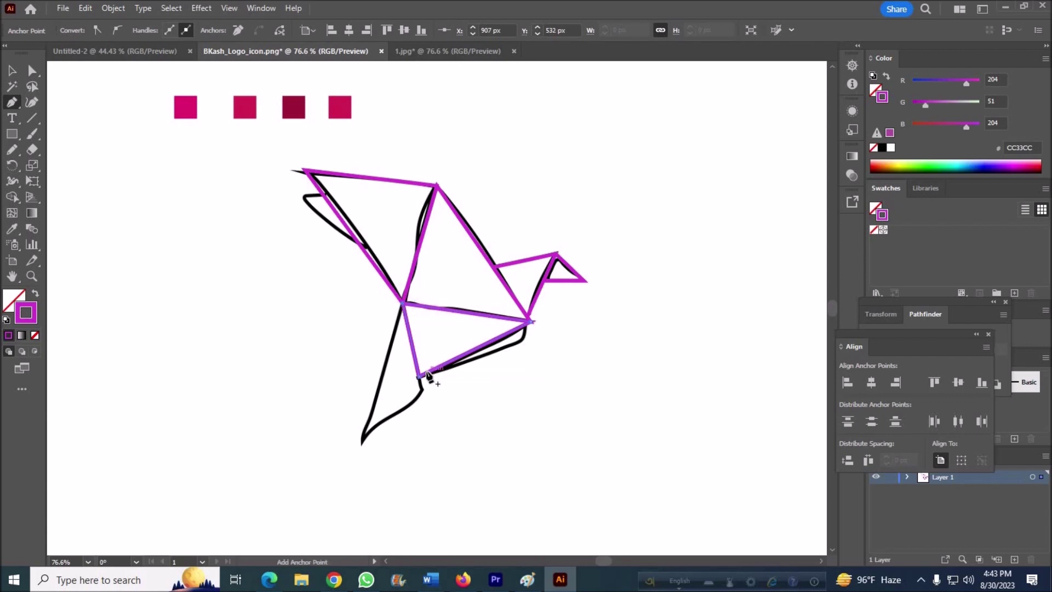
left_click(426, 374)
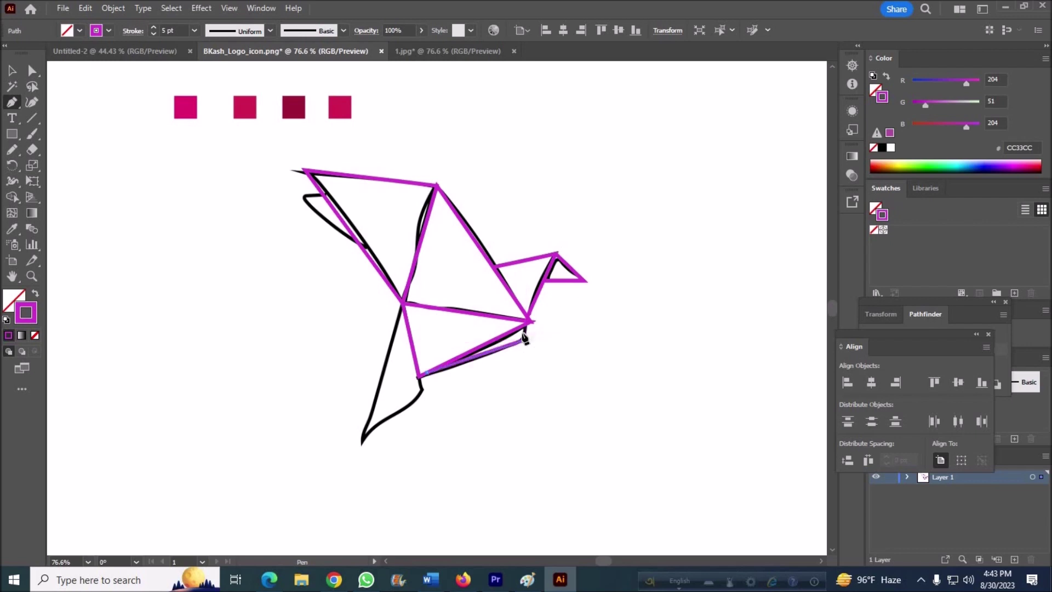
left_click(525, 340)
Step: Draw the upper-left wing-tip line down to the wing fold
left_click(323, 195)
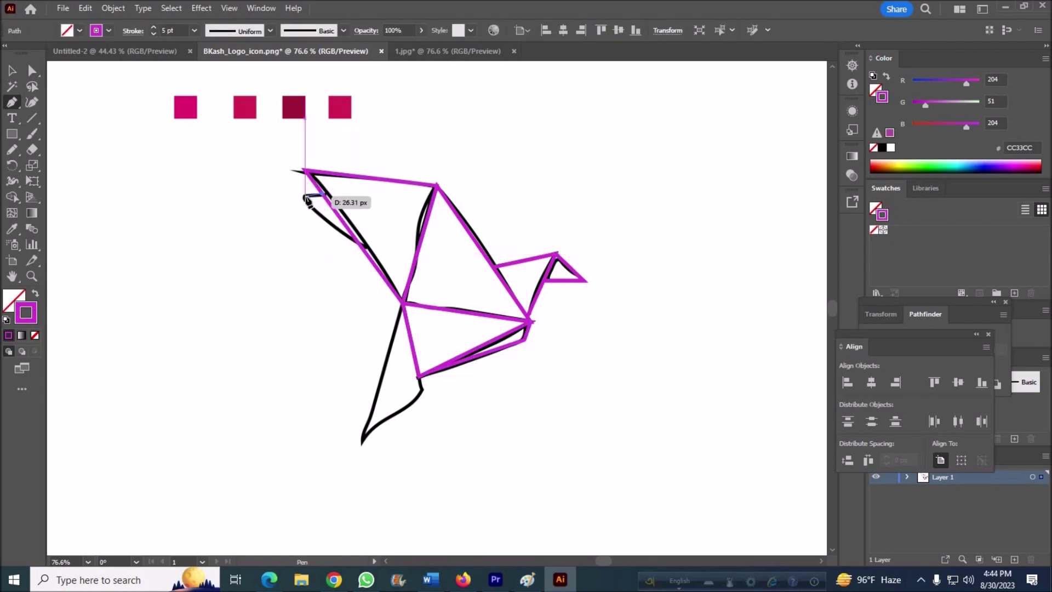
left_click(302, 194)
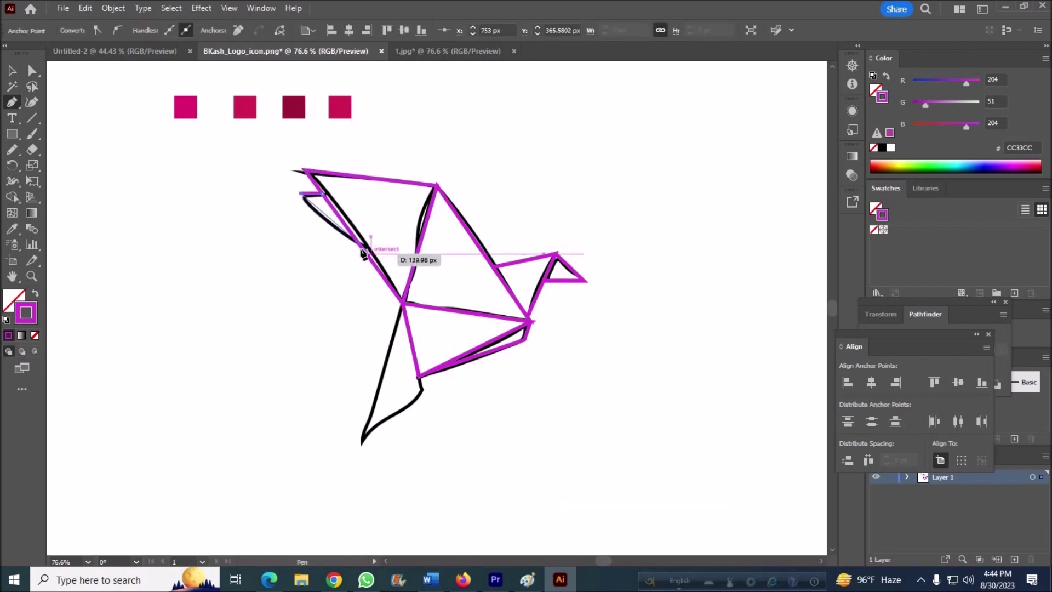
left_click(361, 248)
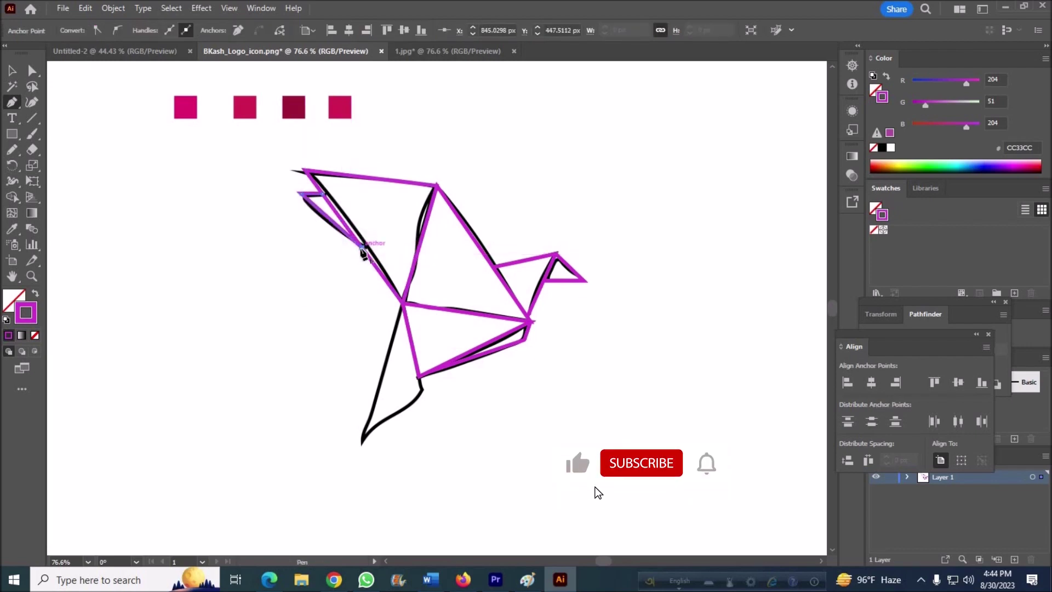
key("v")
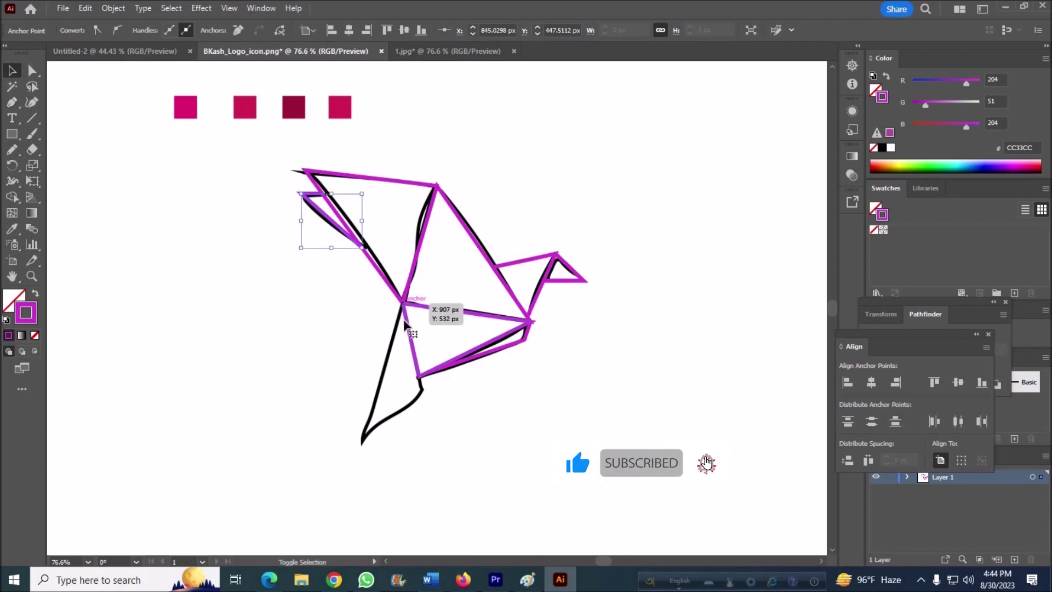
left_click(12, 103)
Step: Trace the tail from the central junction to the bird's lower tip, then deselect
left_click(402, 301)
left_click(361, 445)
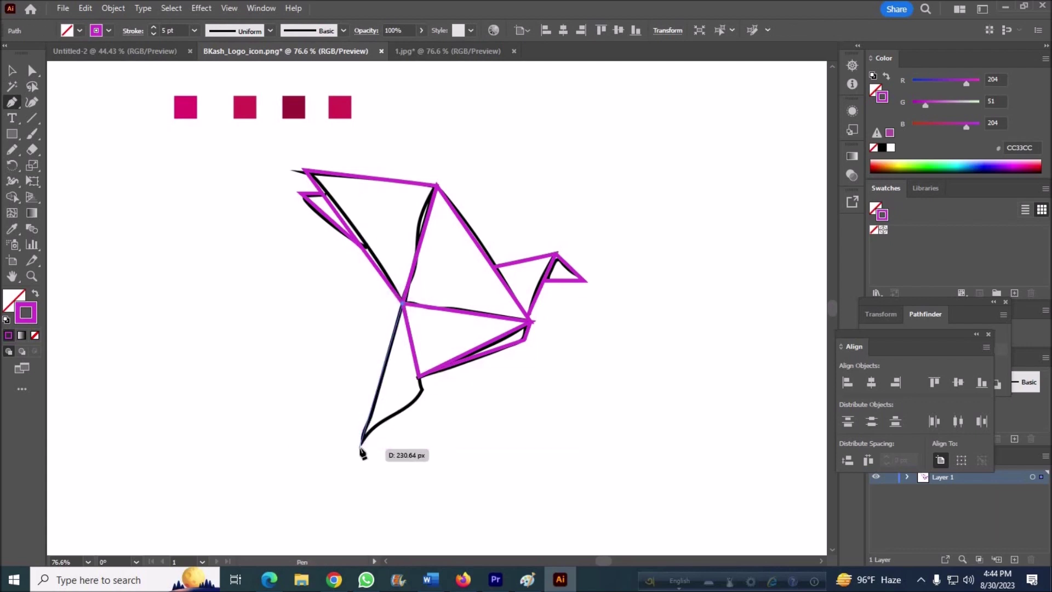
left_click_drag(362, 452, 360, 455)
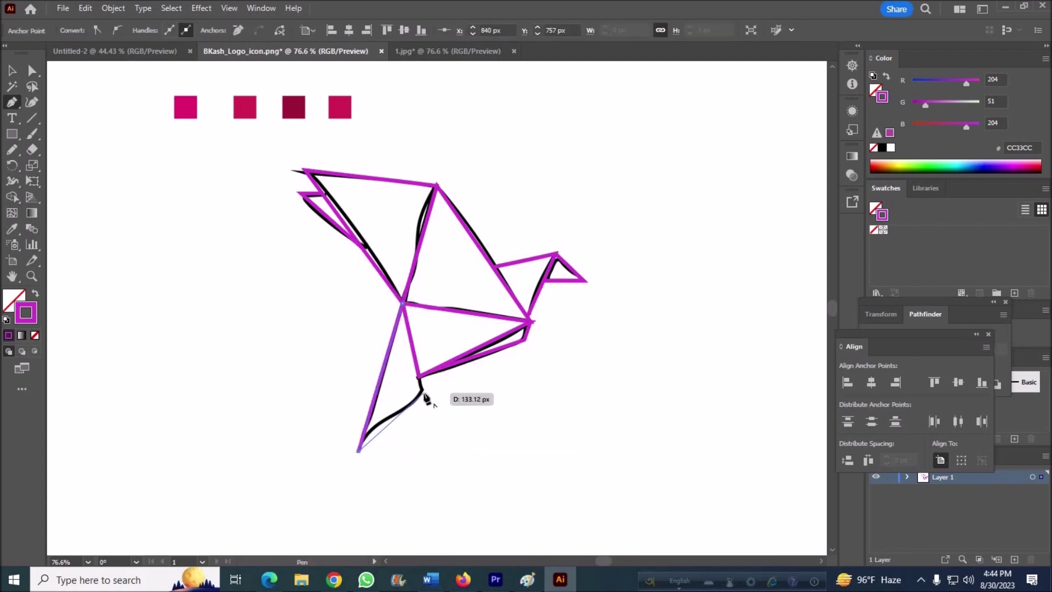
left_click(424, 393)
left_click(15, 72)
left_click(164, 178)
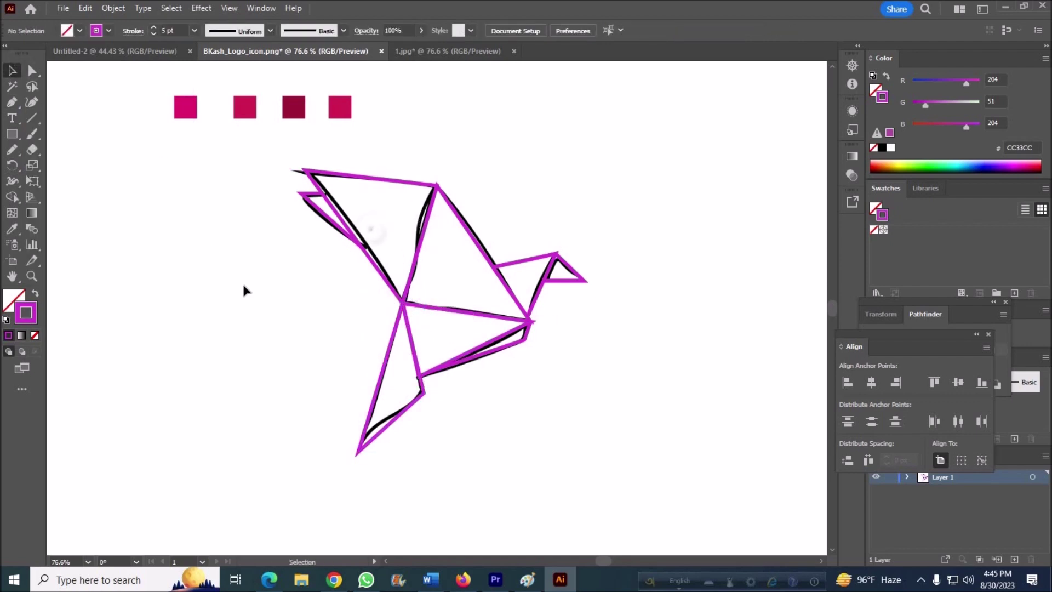
Step: Unlock all objects, then move aside and delete the black reference sketch
left_click(113, 8)
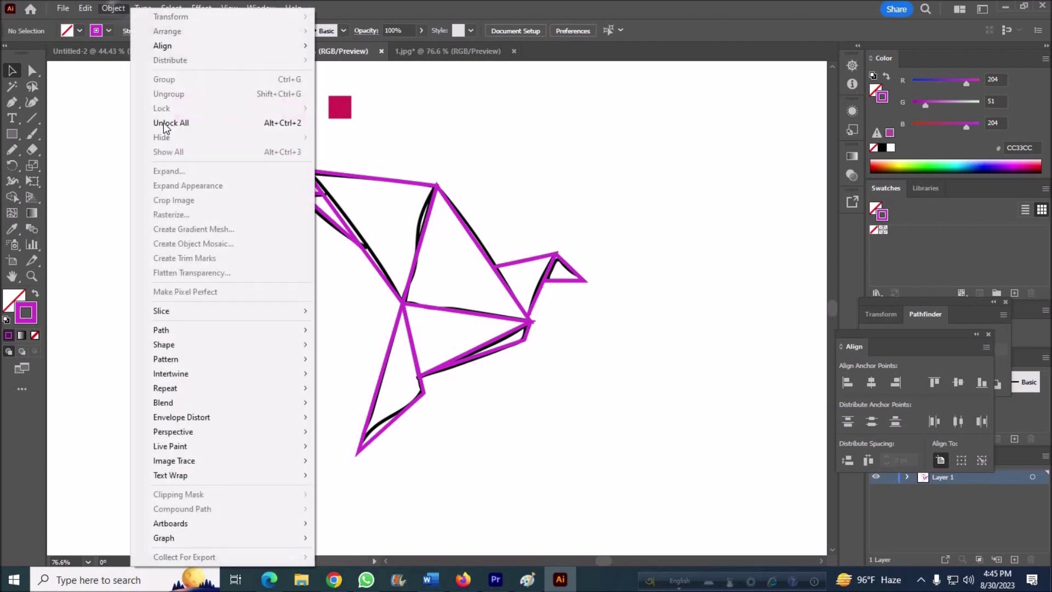
left_click(159, 117)
left_click_drag(421, 218, 156, 329)
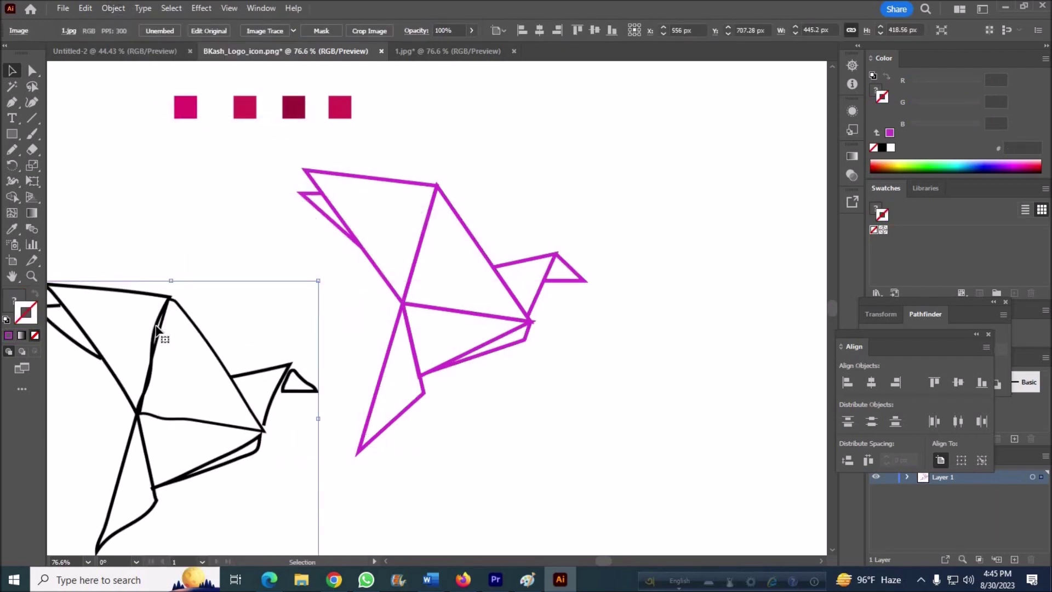
key("Delete")
left_click_drag(269, 149, 645, 495)
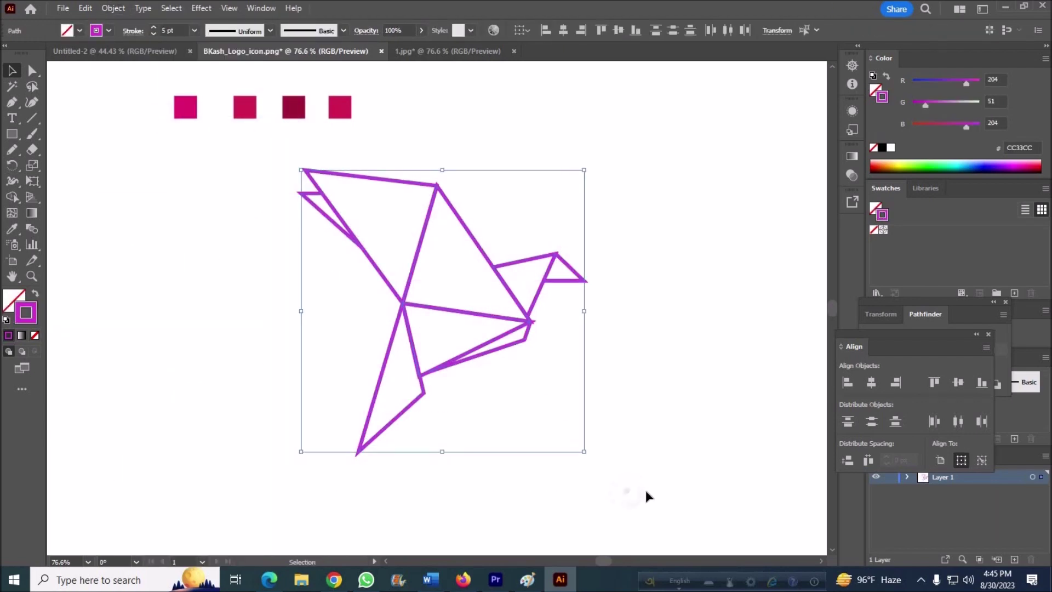
mouse_move(261, 141)
left_mouse_down()
mouse_move(675, 470)
mouse_move(671, 459)
left_mouse_up()
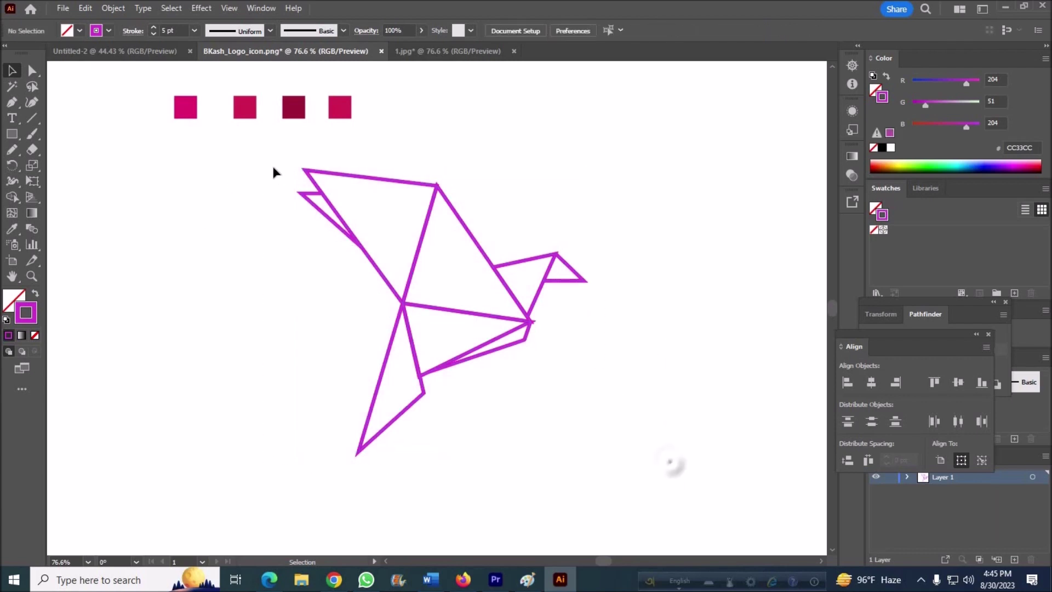
Step: Try a 7 pt stroke, then set the bird outline's stroke weight to 1 pt
left_click(154, 27)
left_click(154, 27)
left_click(659, 347)
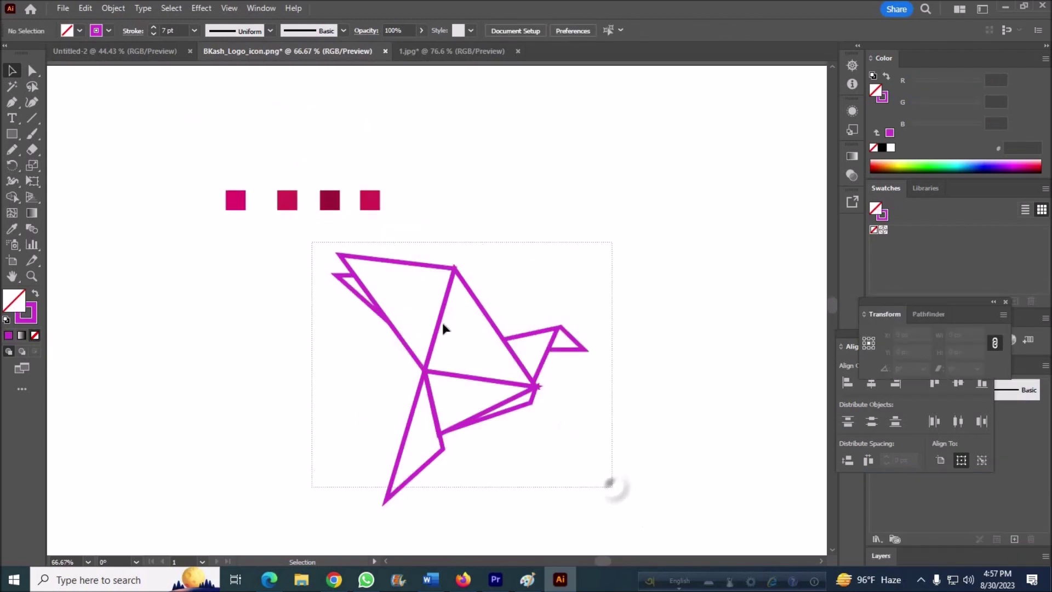
left_click(441, 324)
left_click(154, 33)
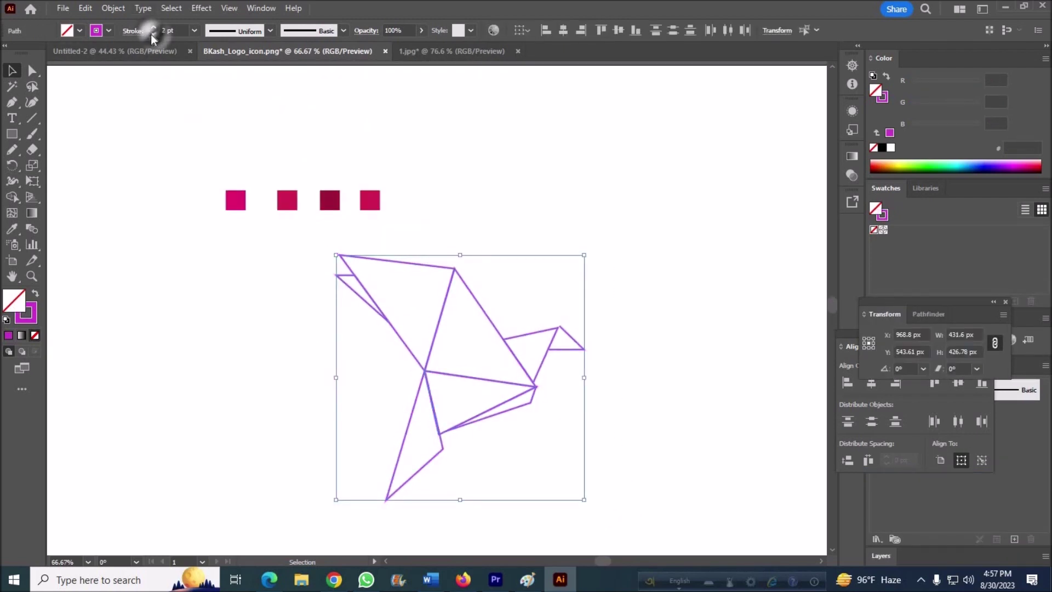
left_click(620, 409)
Step: Zoom in and nudge the small upper-left wing-tip piece into place
key("ctrl+plus")
key("ctrl+plus")
key("ctrl+plus")
left_click(116, 157)
scroll(88, 187, "up", 1)
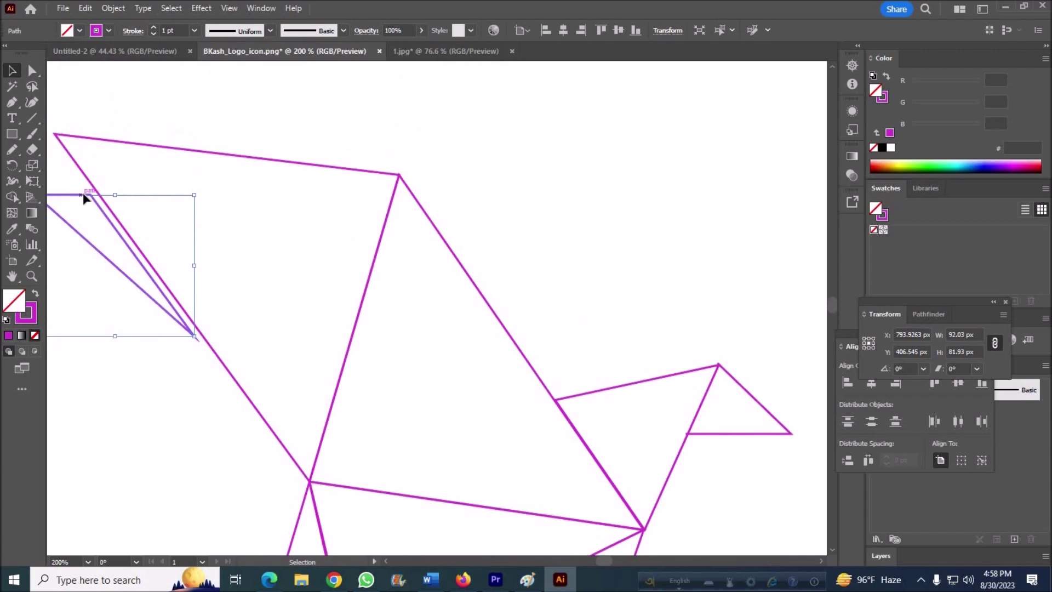
left_click_drag(84, 192, 82, 195)
key("Right")
key("Up")
left_click(732, 434)
Step: Close the beak triangle and shift it slightly against the head lines
key("p")
left_click_drag(726, 367, 696, 435)
left_click(695, 433)
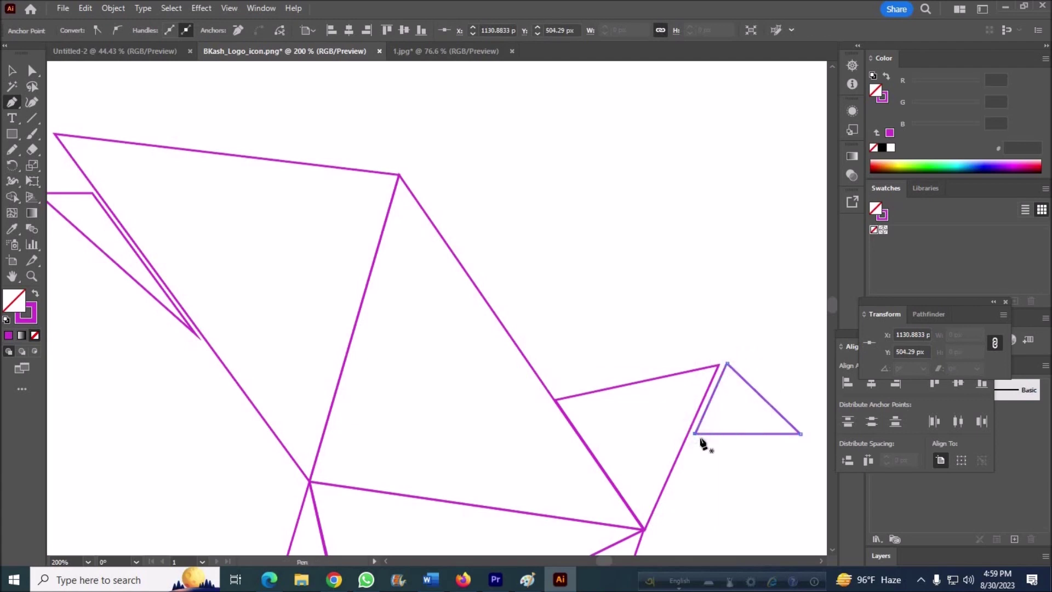
key("v")
left_click_drag(742, 385, 741, 386)
left_click(627, 412)
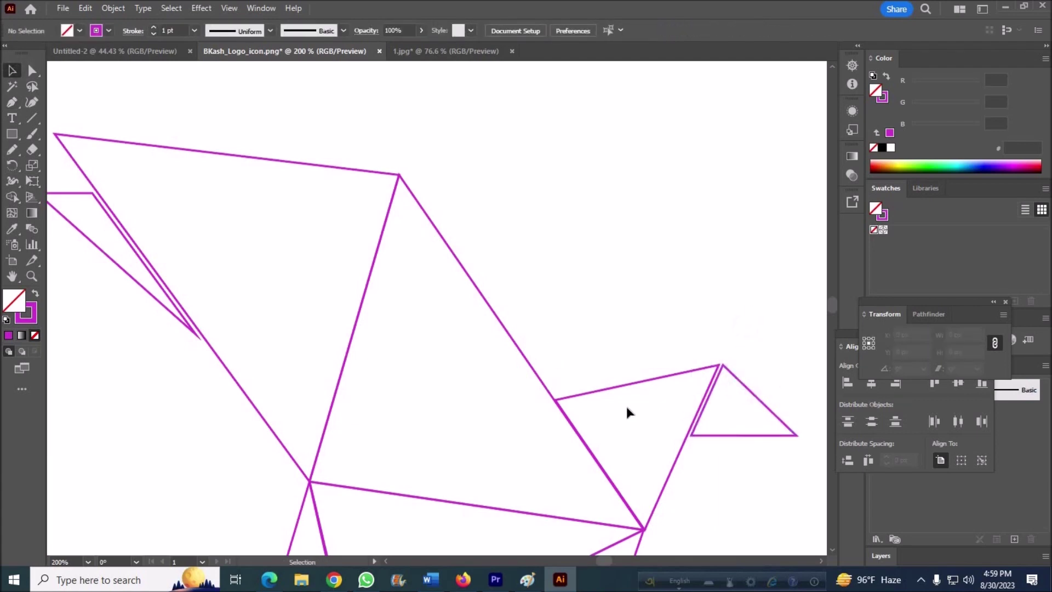
Step: Nudge the head paths right and reposition a lower-body line
left_click_drag(719, 443, 675, 391)
key("Right")
key("Right")
key("Right")
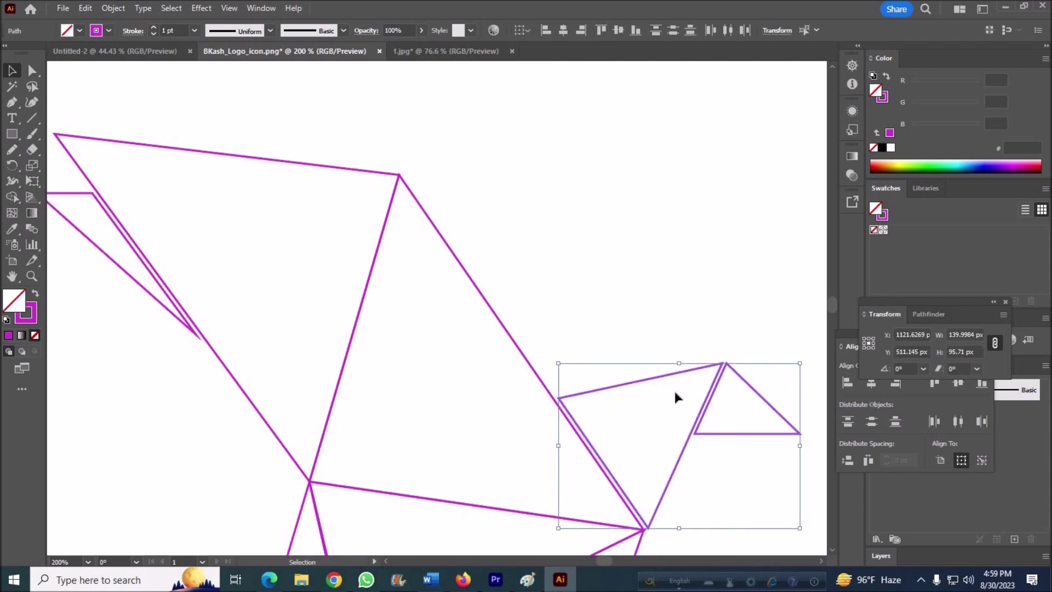
scroll(648, 294, "down", 2)
scroll(648, 293, "down", 5)
left_click(704, 352)
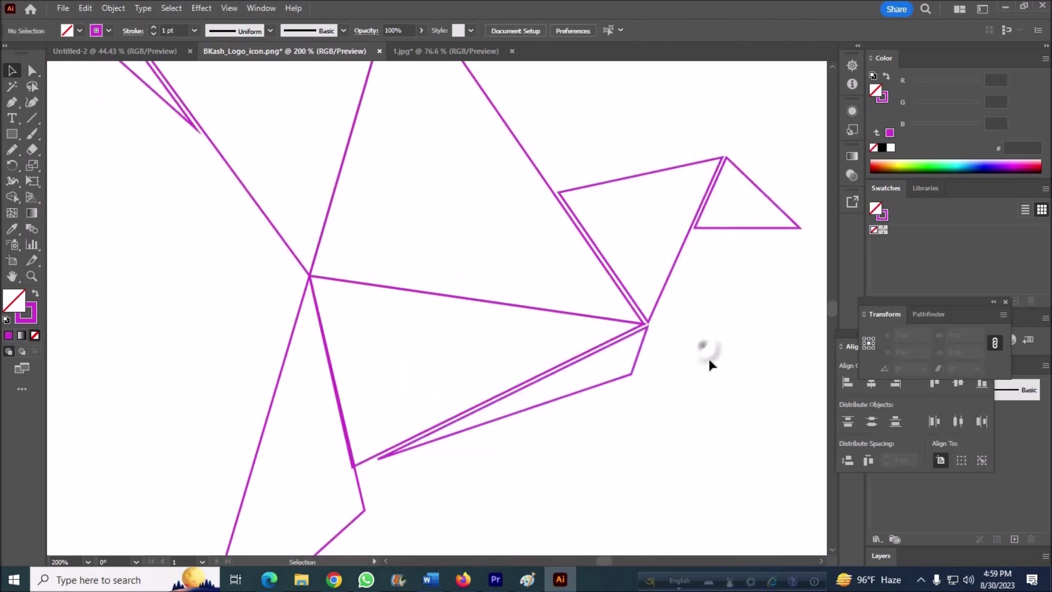
scroll(707, 356, "down", 1)
left_click_drag(352, 411, 599, 472)
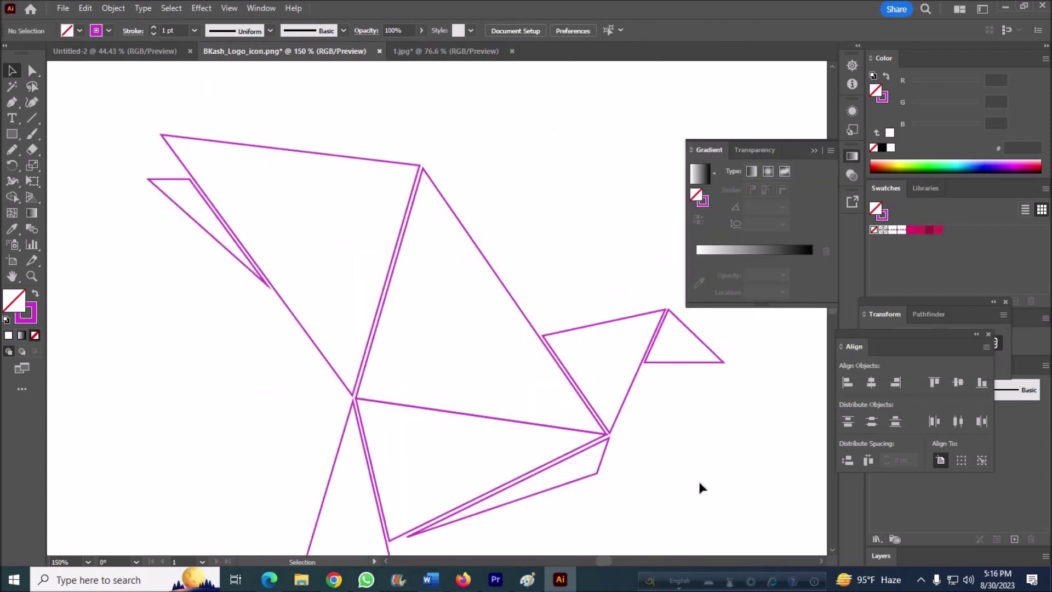
Step: Nudge the lower leg paths left, then marquee-select all paths and zoom out
left_click(623, 333)
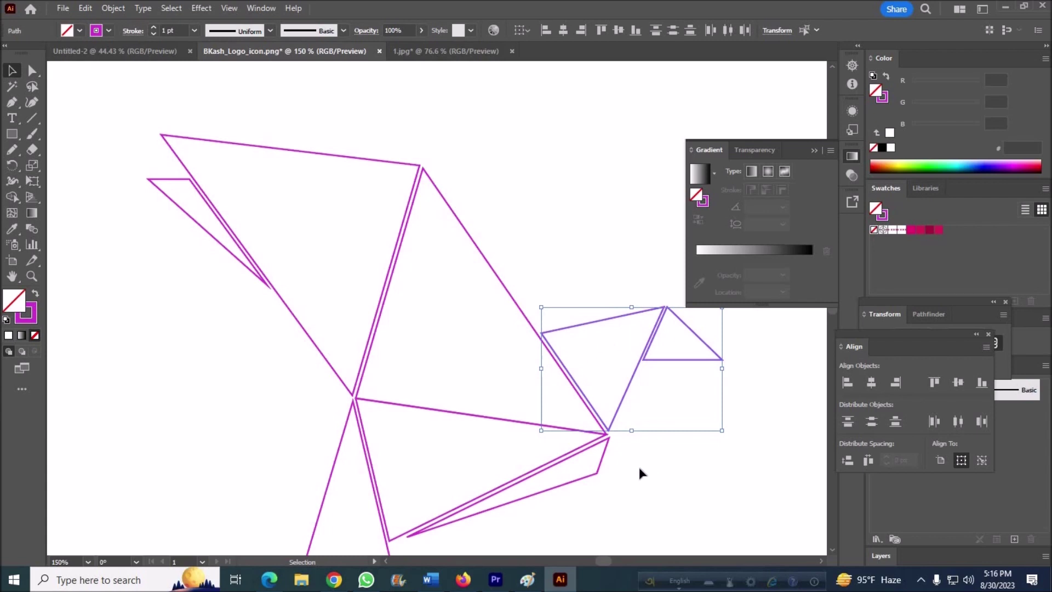
left_click_drag(572, 460, 639, 504)
key("Left")
key("Left")
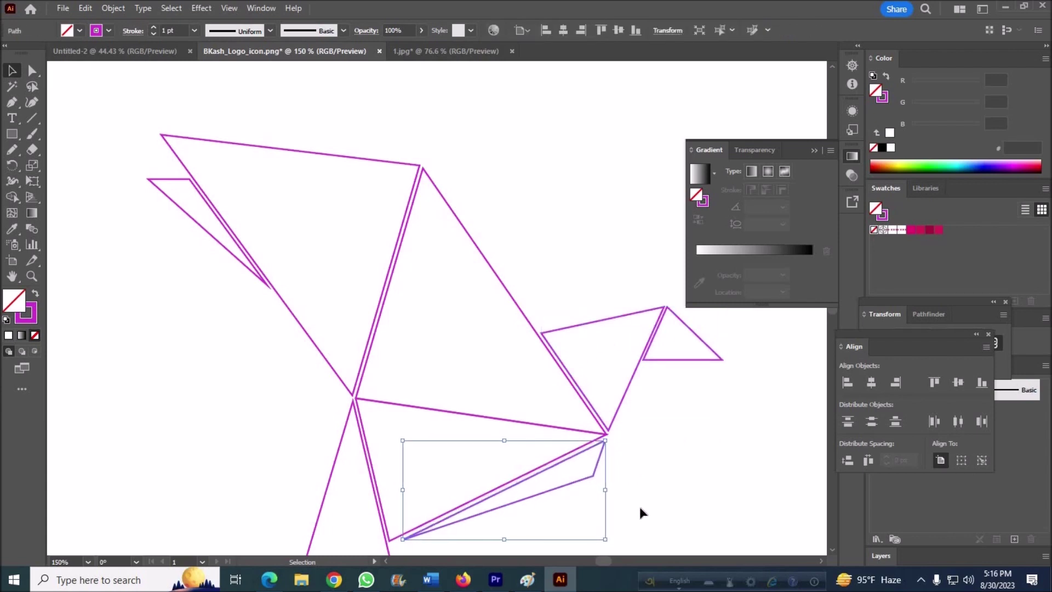
left_click(664, 489)
left_click_drag(117, 105, 679, 549)
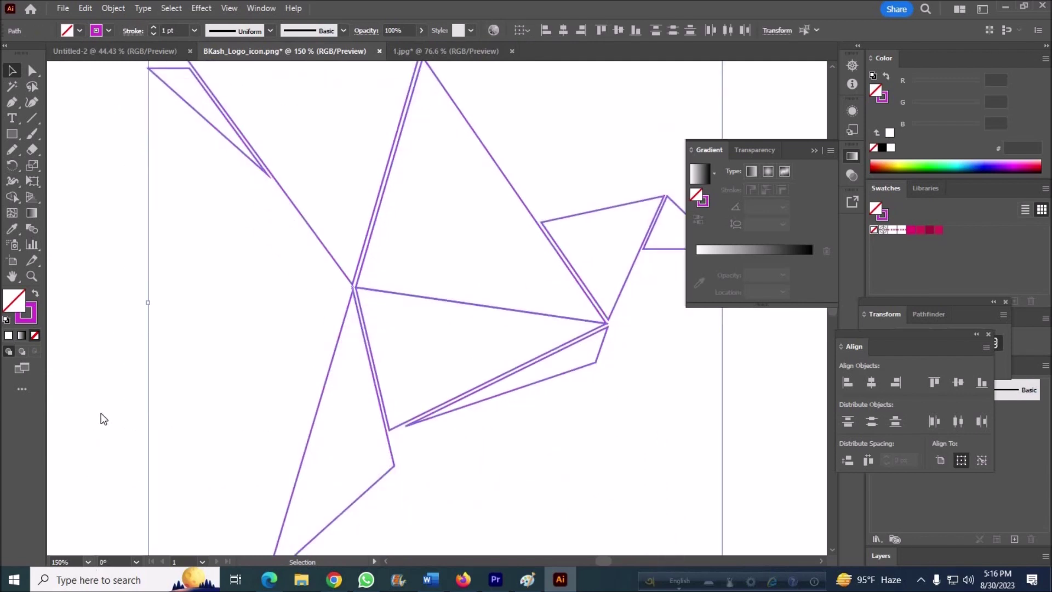
key("ctrl+minus")
key("ctrl+minus")
key("ctrl+minus")
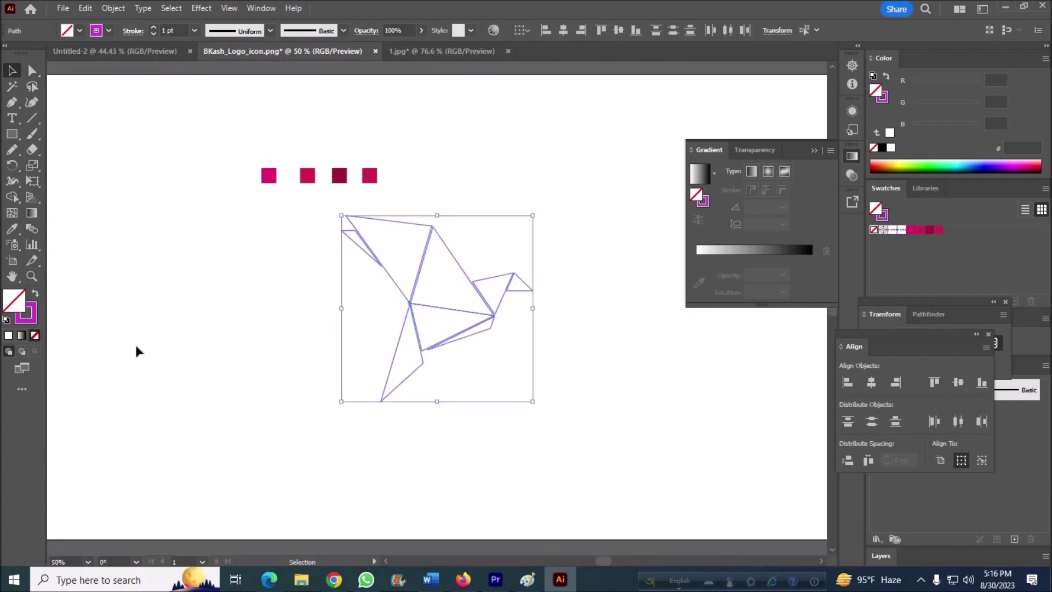
Step: Build closed shapes from the lower and upper triangles with Shape Builder
left_click(14, 198)
left_click(441, 325)
left_click(450, 283)
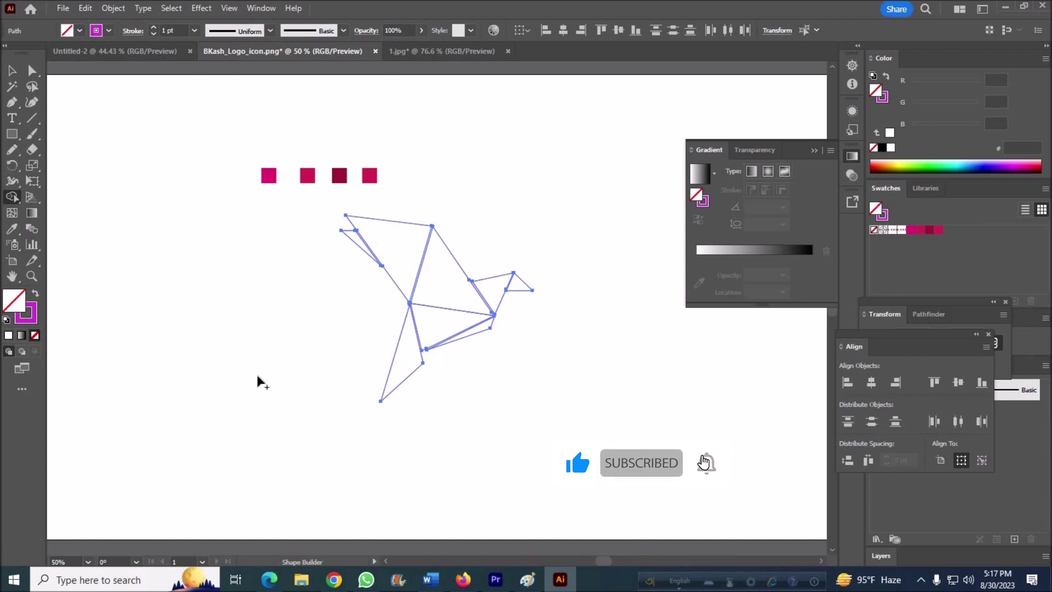
Step: Browse the colour, gradient, pattern and colour-group swatch views in the fill panel
left_click(77, 30)
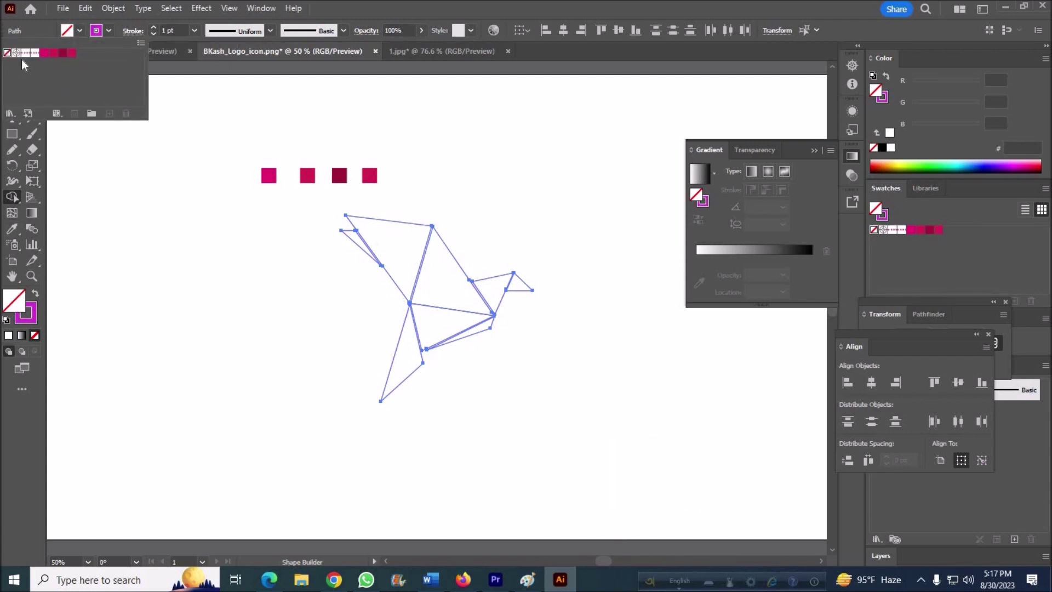
left_click(56, 113)
left_click(68, 143)
left_click(56, 113)
left_click(67, 158)
left_click(57, 114)
left_click(90, 173)
left_click(55, 114)
left_click(130, 188)
left_click(56, 113)
left_click(72, 130)
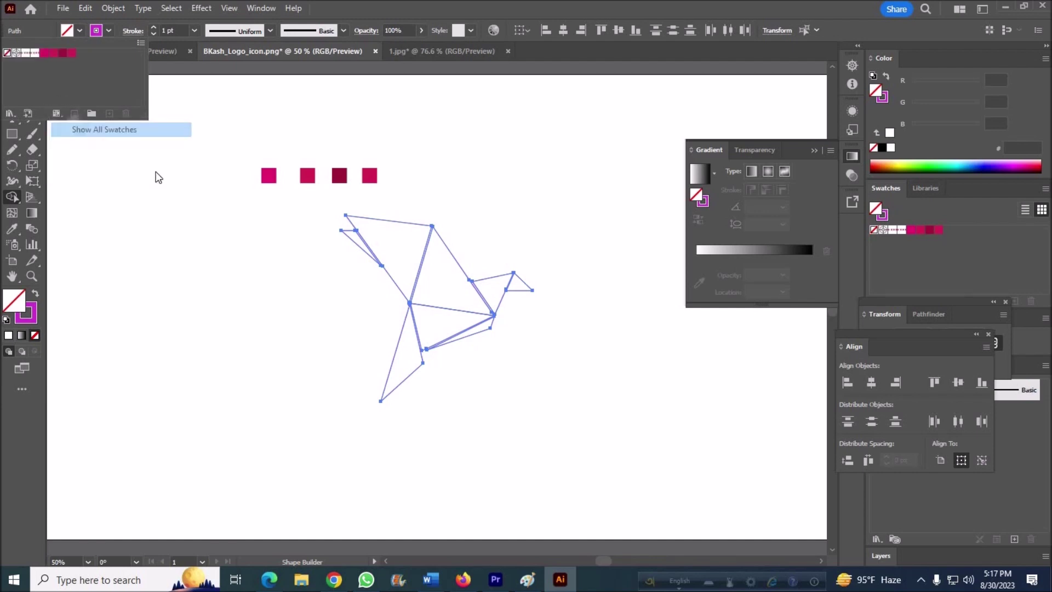
Step: Set fill black and stroke None, test it on one triangle, undo, then select the whole bird
left_click(16, 53)
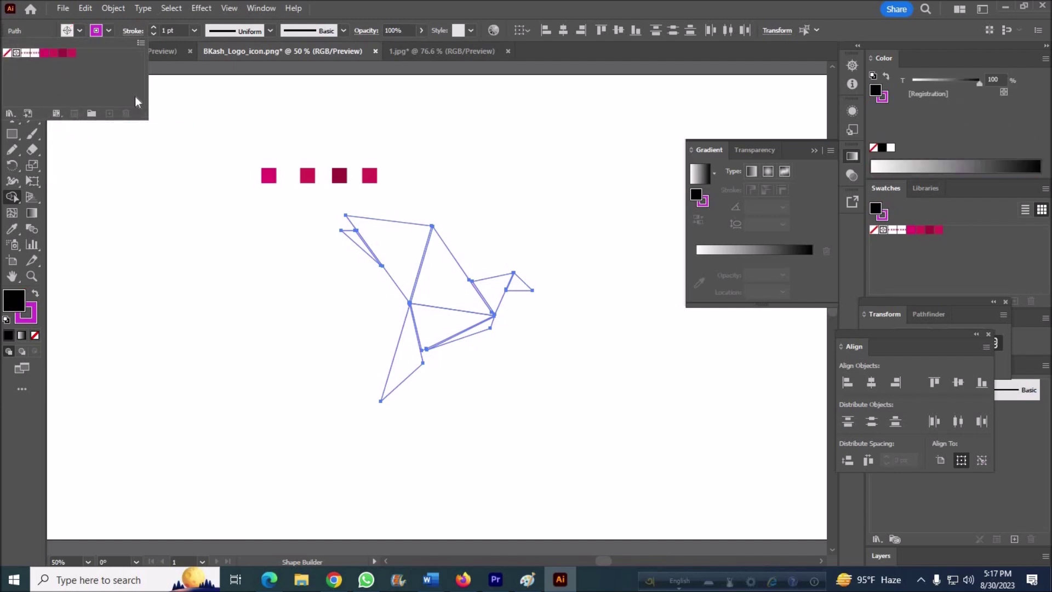
left_click(7, 53)
left_click(136, 196)
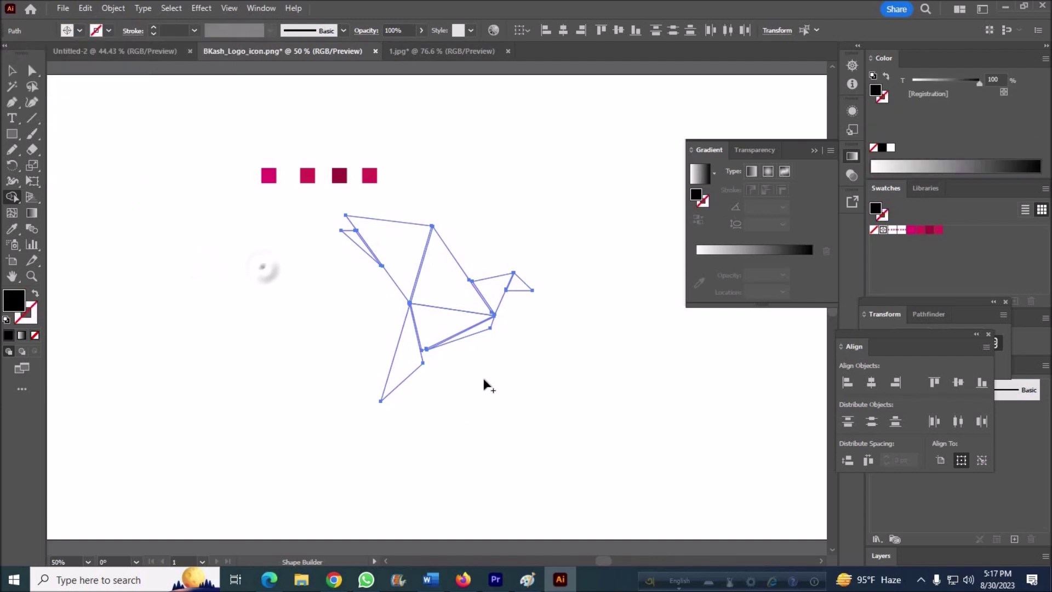
left_click(407, 337)
key("ctrl+z")
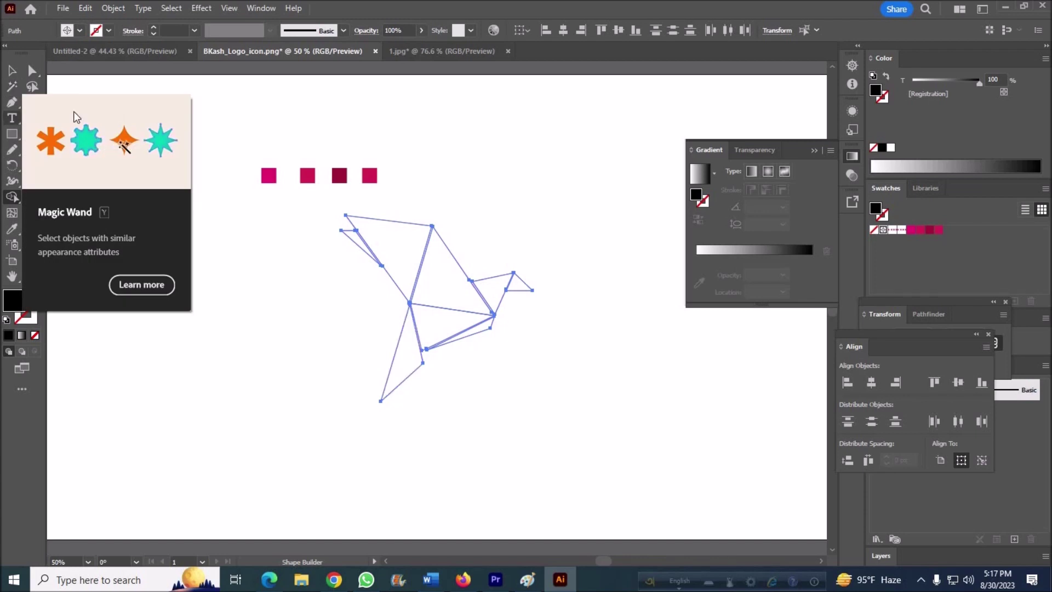
key("v")
left_click_drag(603, 404, 352, 218)
Step: Remove the stroke from the bird shapes and deselect them
left_click(698, 176)
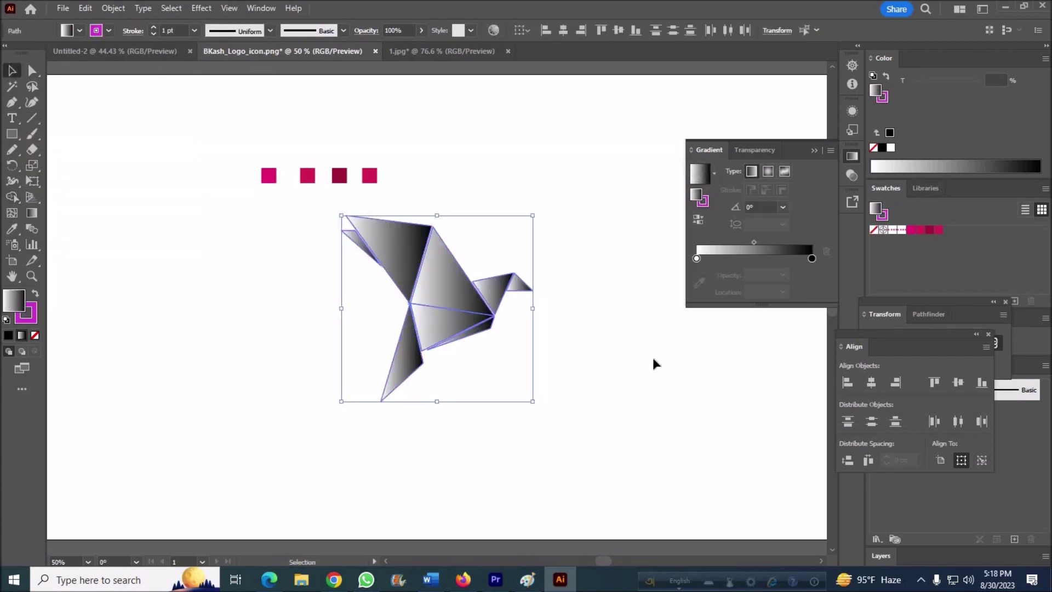
left_click(109, 31)
left_click(10, 57)
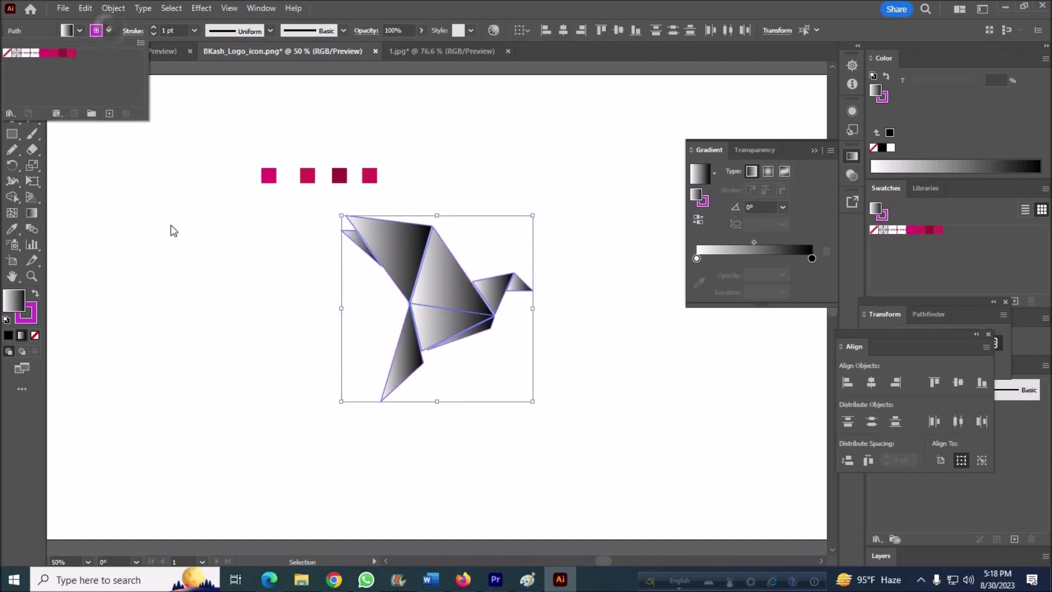
left_click(168, 223)
left_click(208, 282)
Step: Recolour the small wing triangle's gradient stops to magenta FF1597 and dark red
key("ctrl+plus")
key("ctrl+plus")
key("ctrl+plus")
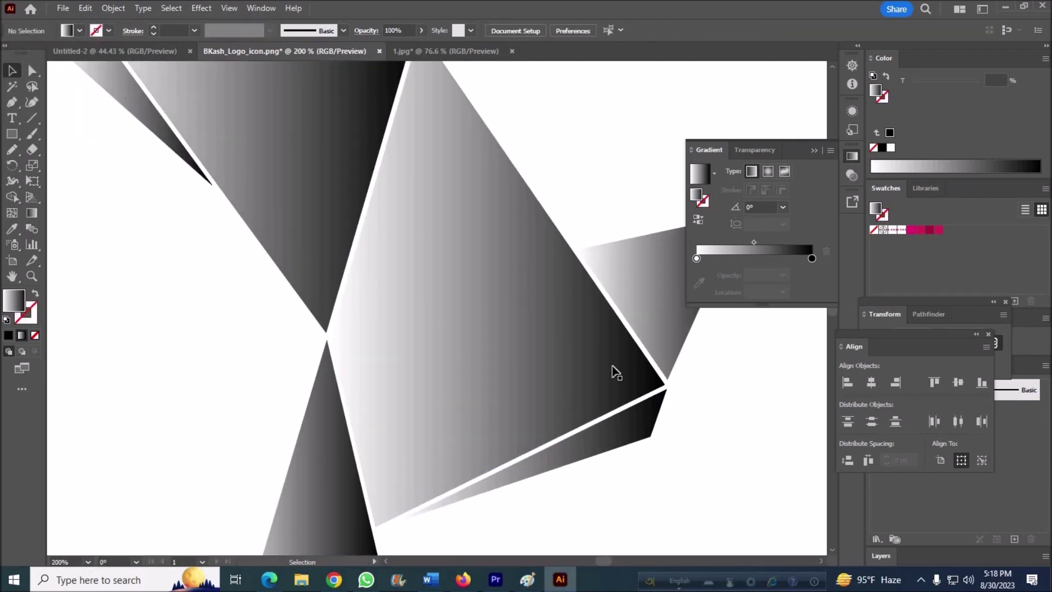
scroll(615, 369, "up", 4)
left_click(107, 213)
double_click(696, 273)
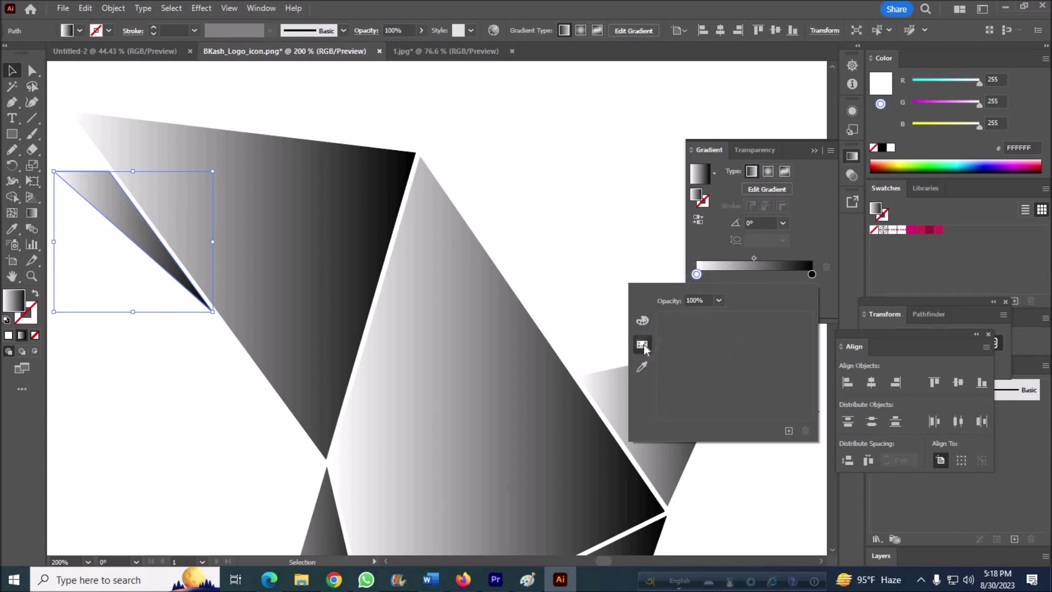
left_click_drag(799, 404, 801, 400)
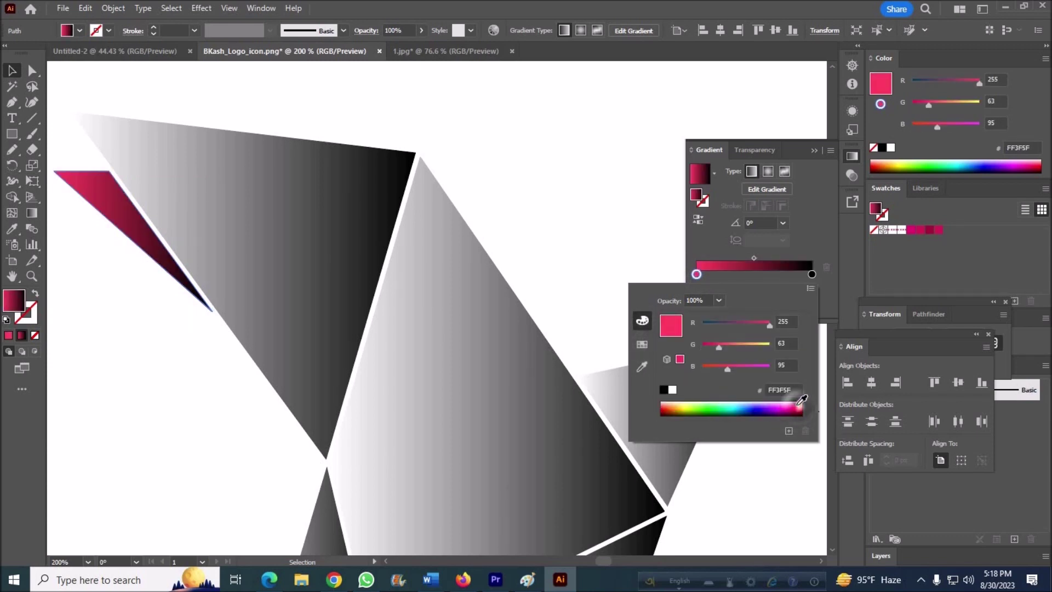
double_click(811, 274)
left_click(803, 401)
left_click_drag(803, 401, 805, 421)
left_click(252, 178)
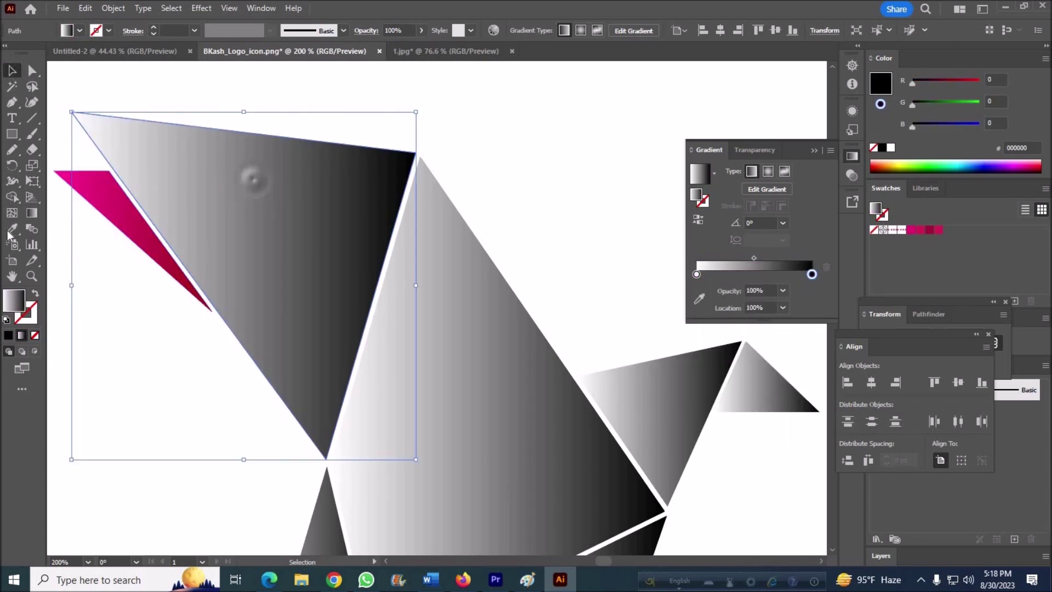
key("shift+m")
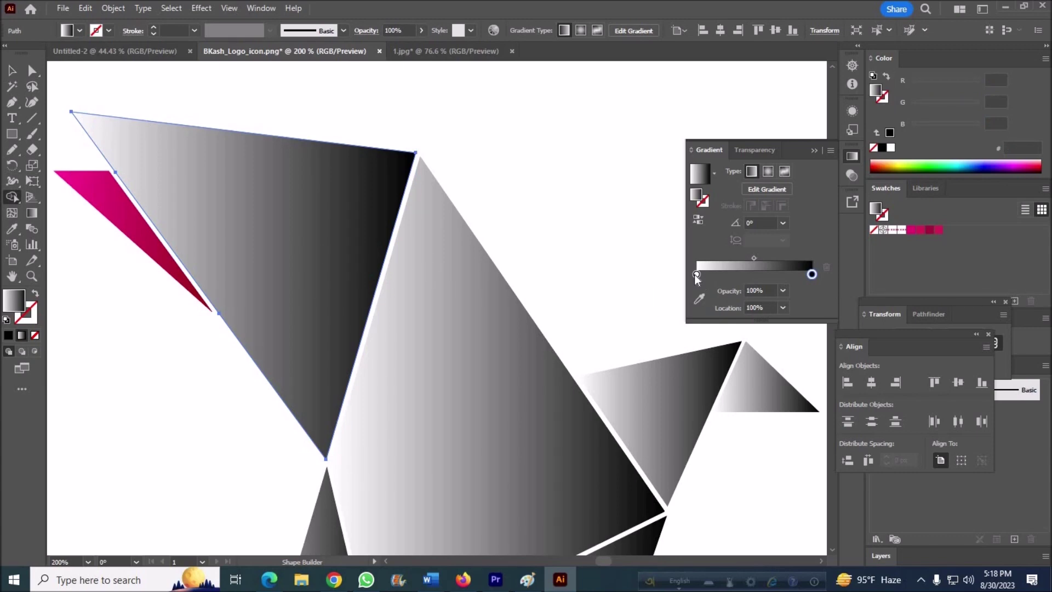
Step: Set both gradient stops of the large upper triangle to magenta #C63287
double_click(697, 274)
left_click_drag(793, 405, 803, 404)
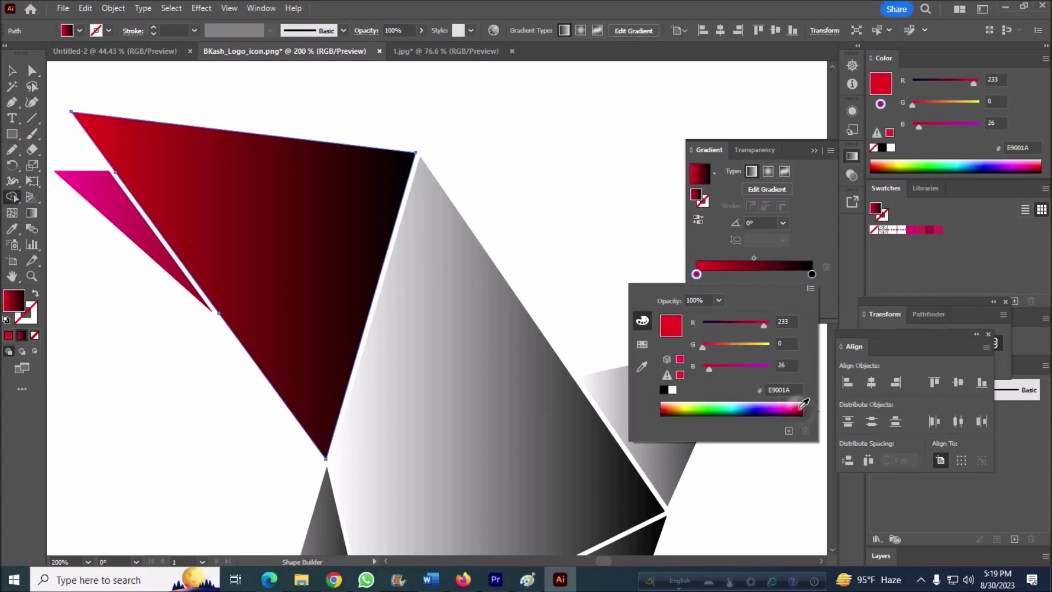
double_click(792, 390)
right_click(791, 389)
left_click(630, 265)
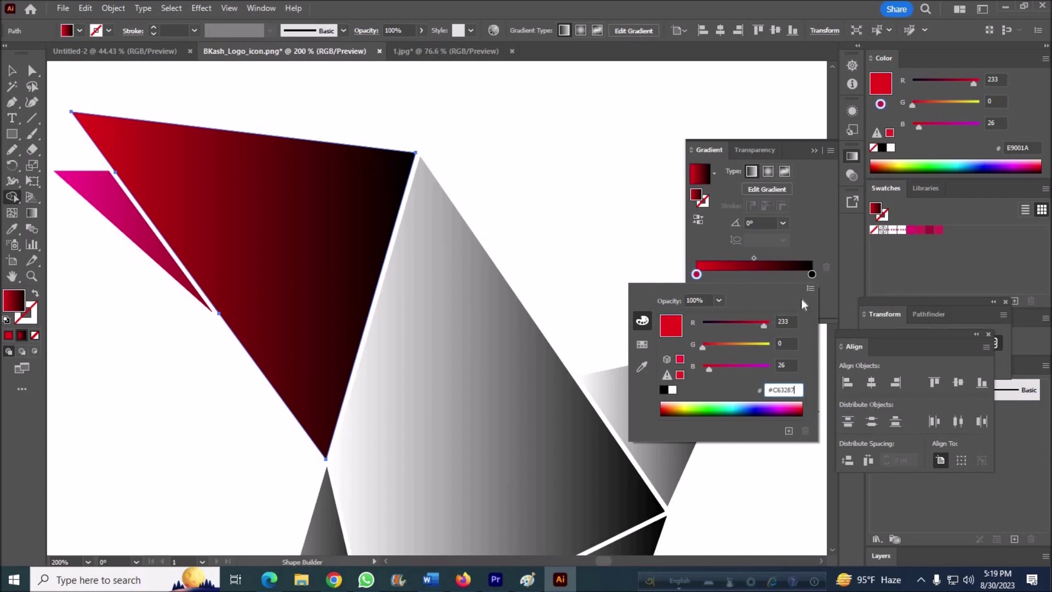
double_click(812, 274)
left_click(749, 282)
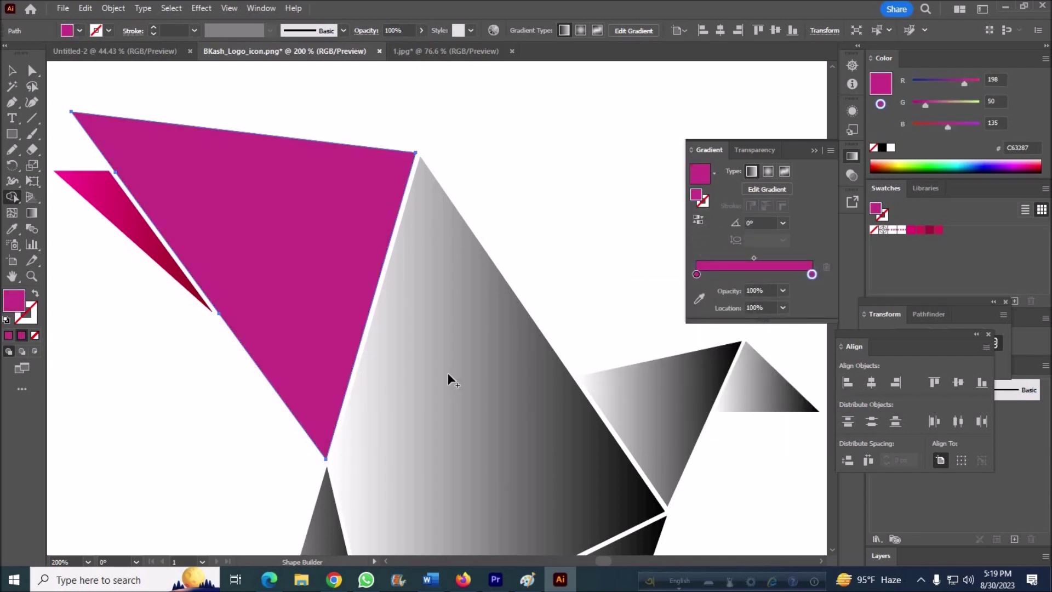
Step: Return to the Selection tool and select the grey triangle beside the magenta one
scroll(449, 380, "down", 1)
scroll(452, 381, "down", 4)
scroll(459, 382, "up", 3)
scroll(459, 378, "down", 2)
scroll(459, 376, "up", 1)
left_click(425, 296)
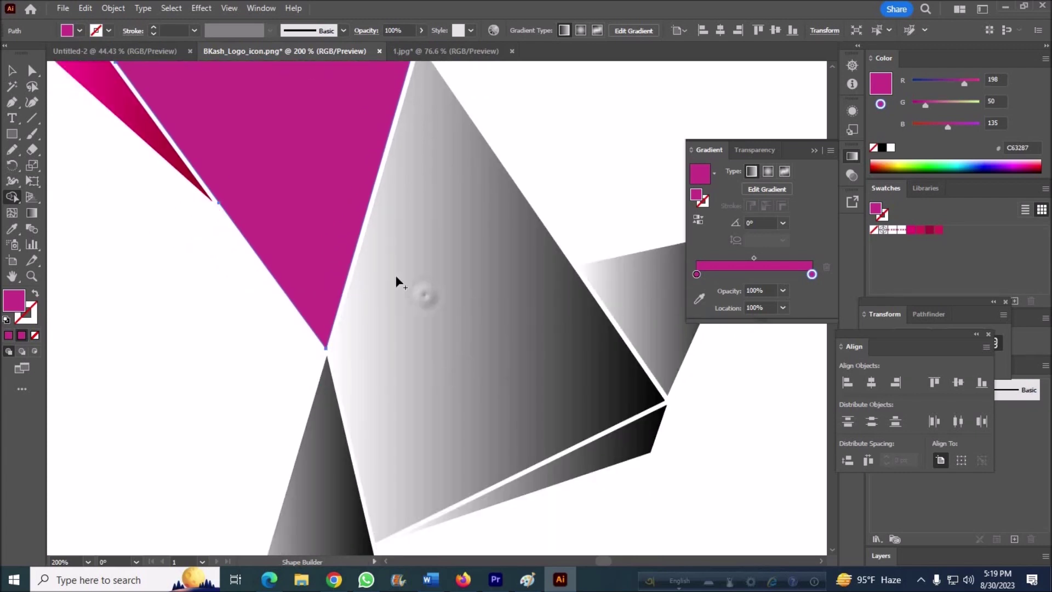
key("v")
left_click(469, 340)
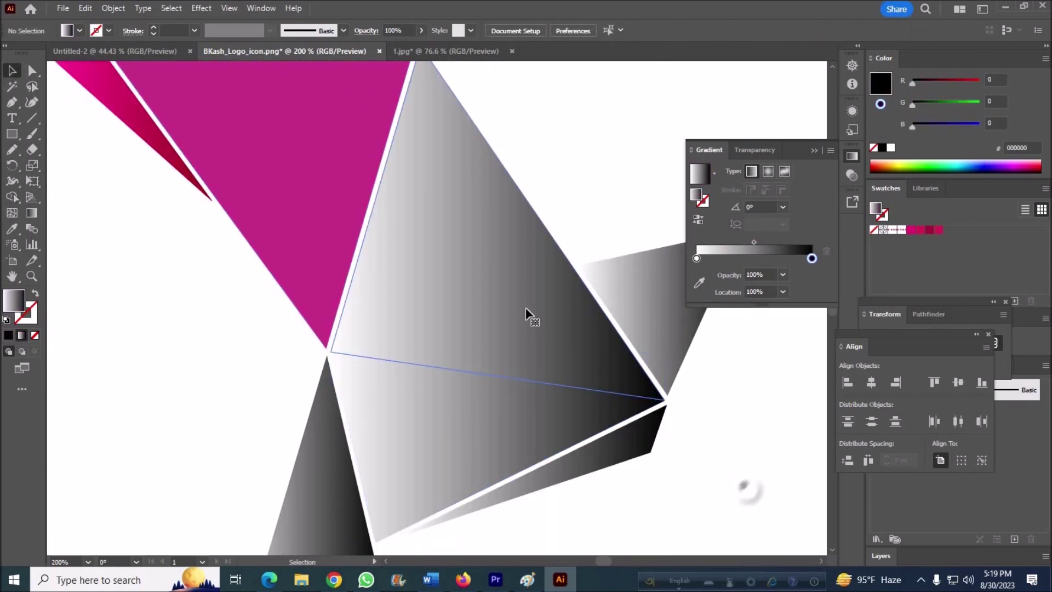
Step: Tweak the large triangle's gradient colours and darken the small triangle's end colour to maroon 3F0003
scroll(537, 350, "up", 1)
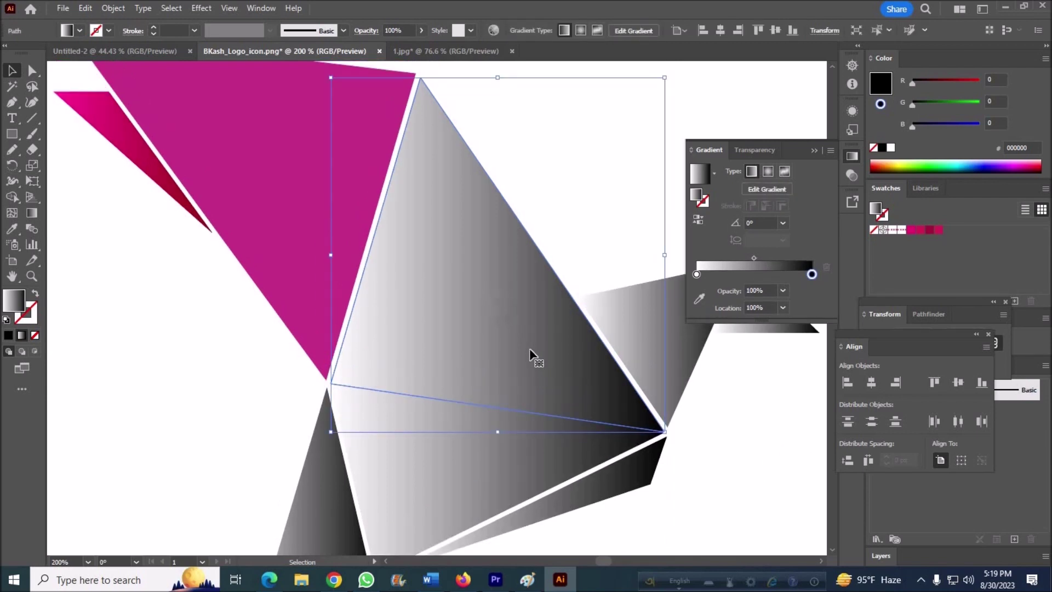
left_click(307, 243)
double_click(812, 274)
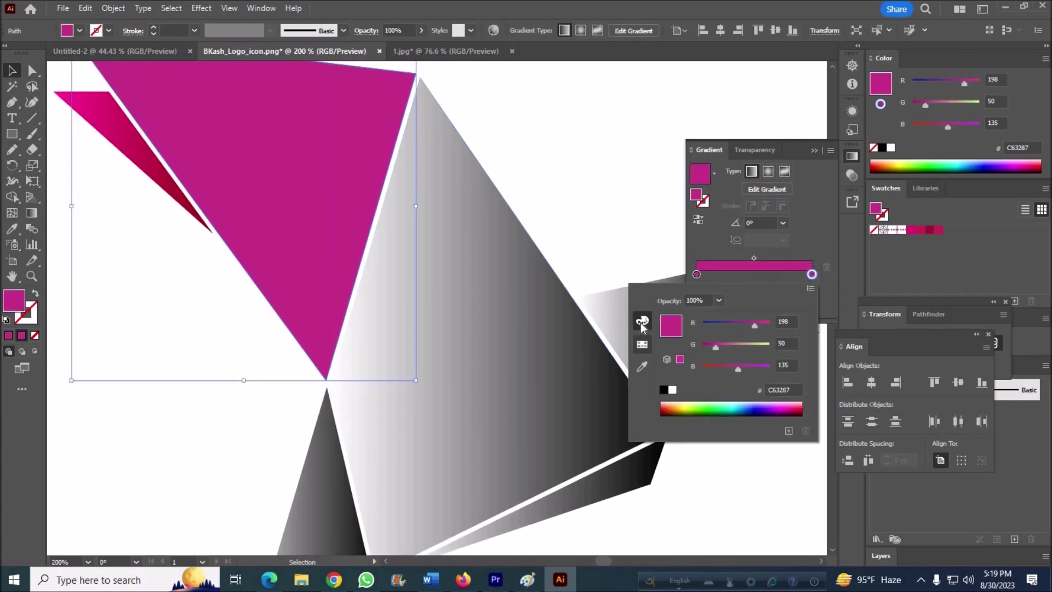
left_click_drag(715, 347, 719, 345)
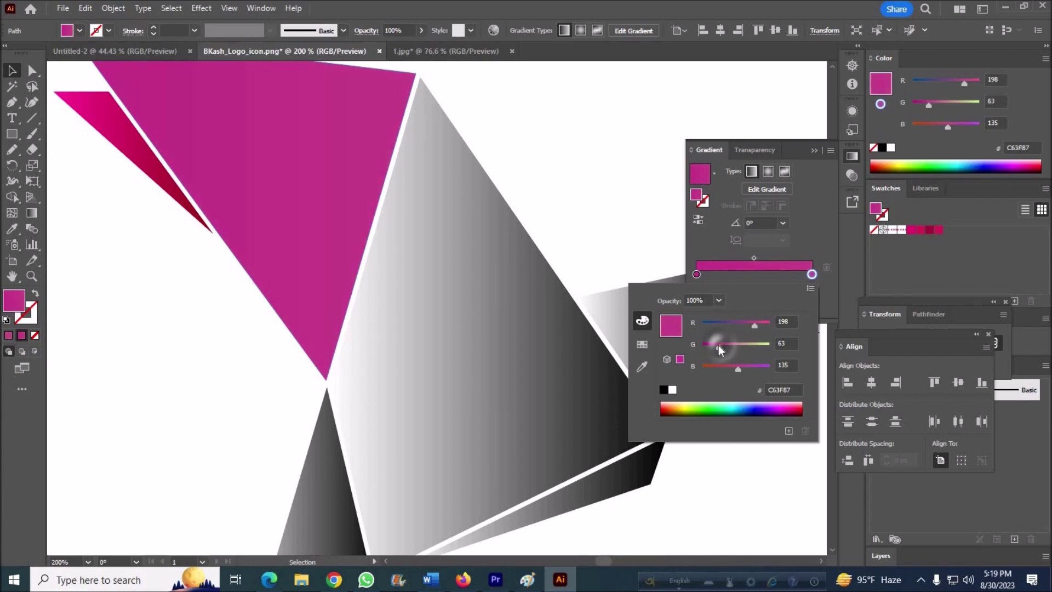
left_click(696, 274)
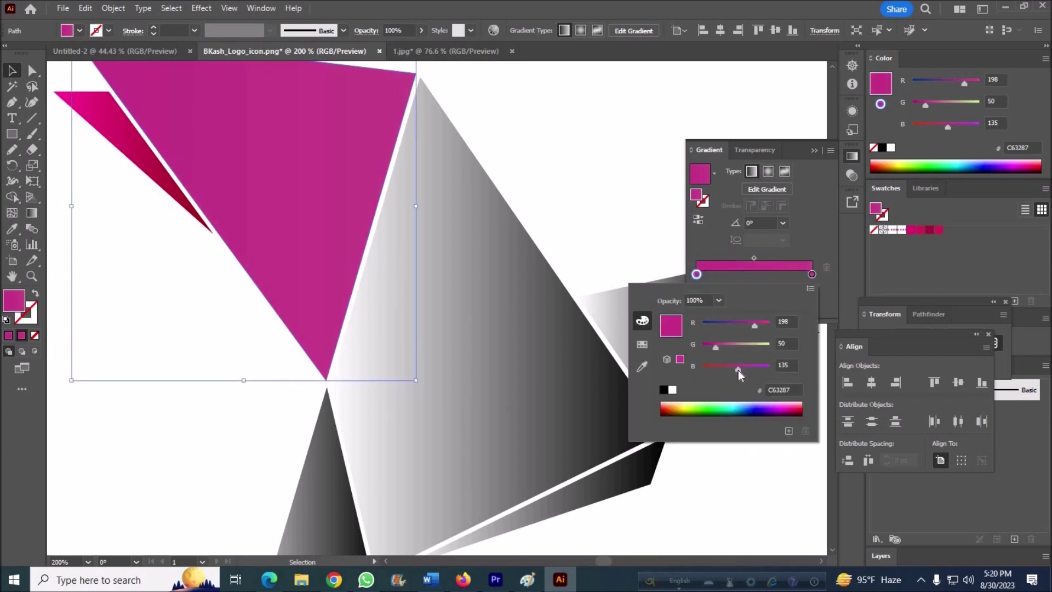
left_click_drag(738, 368, 733, 368)
left_click(141, 154)
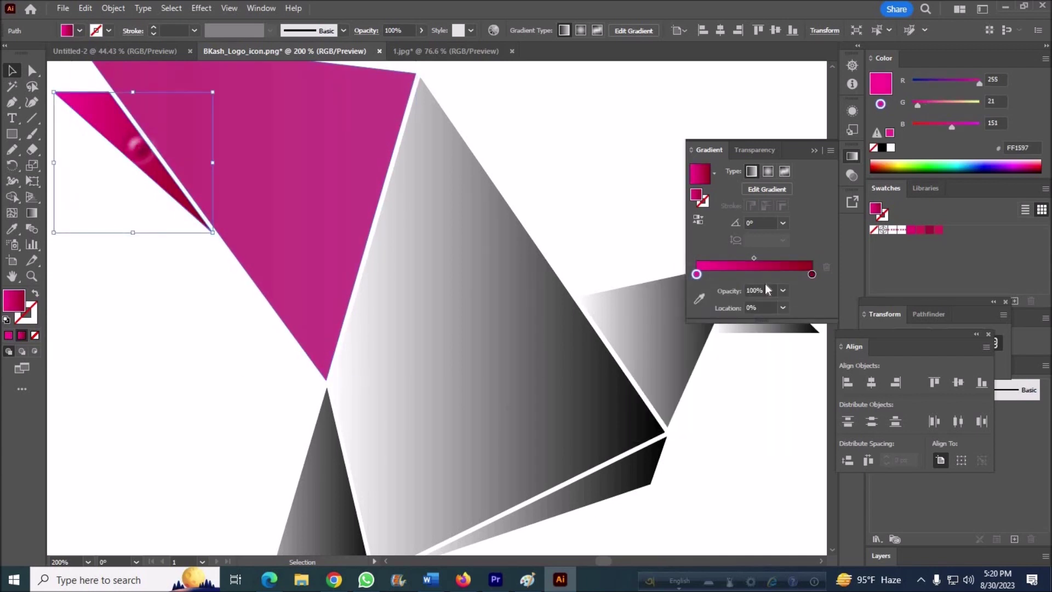
double_click(812, 274)
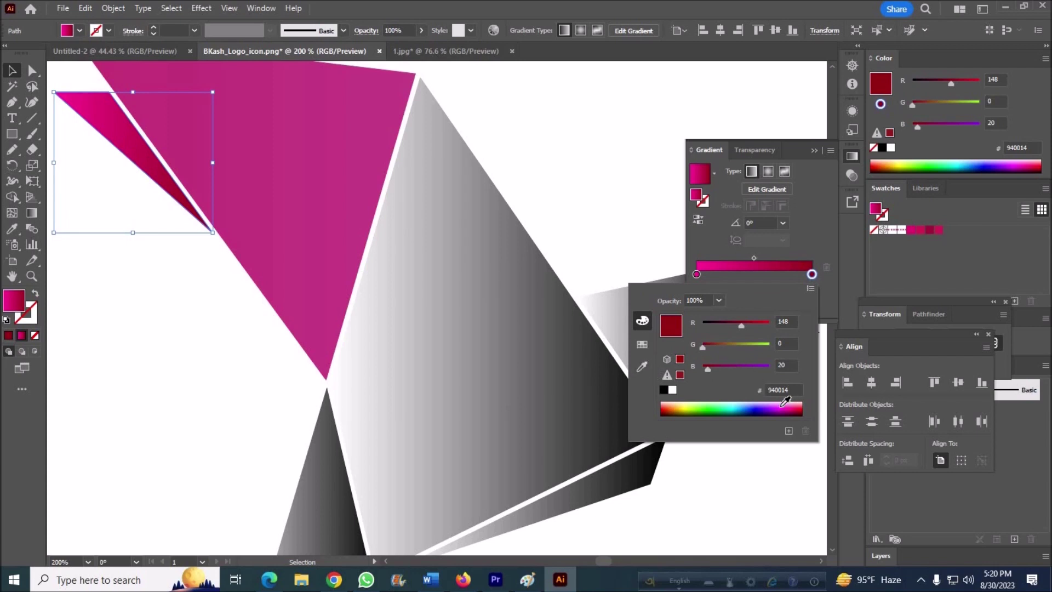
left_click_drag(785, 401, 800, 414)
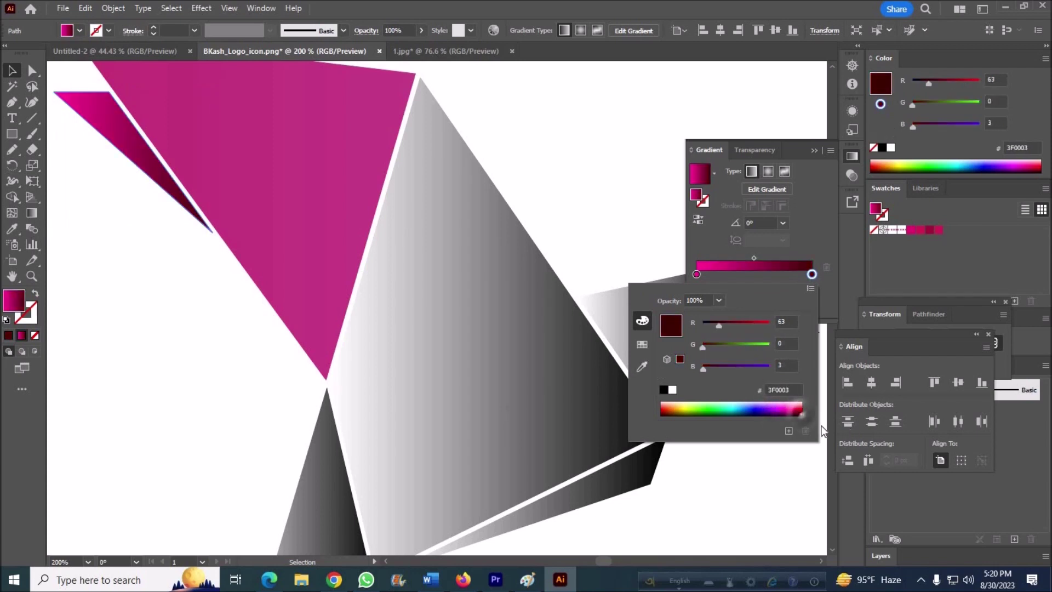
Step: Copy the pink-to-maroon gradient onto the grey triangle beside the magenta one and the lower grey triangle
left_click(393, 317)
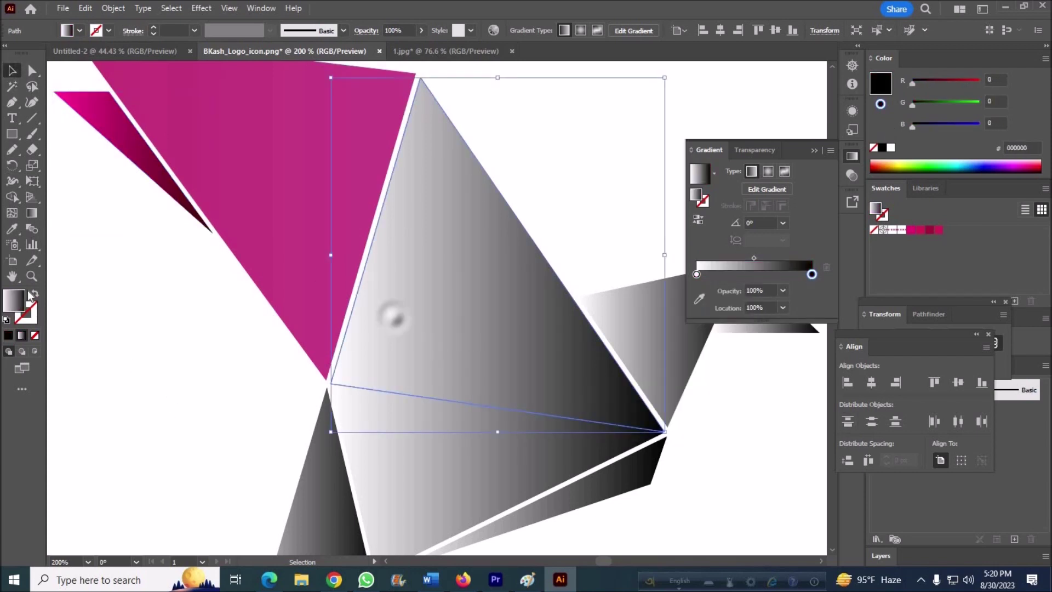
left_click(112, 116)
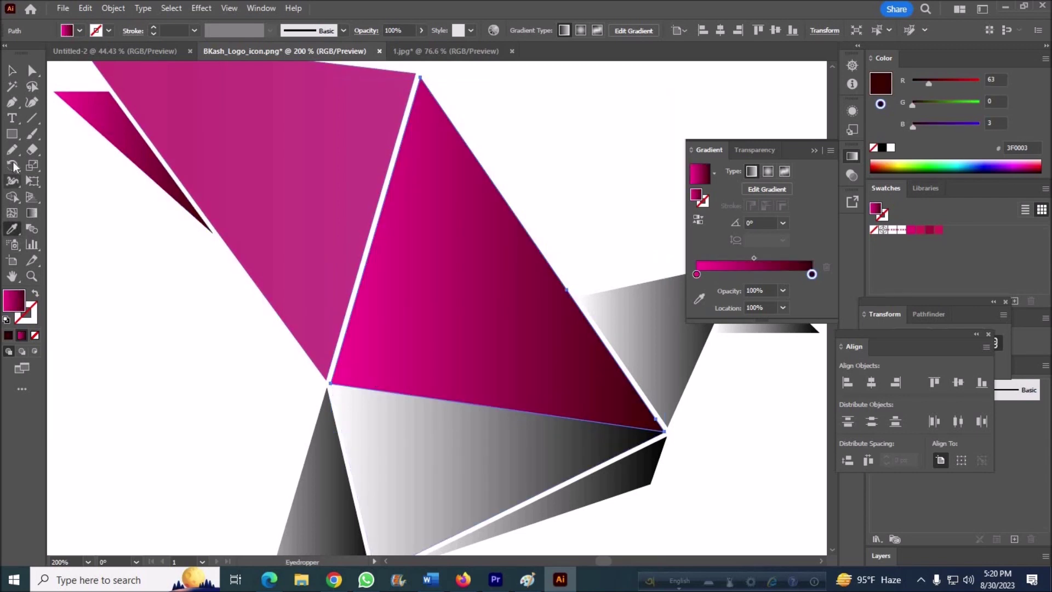
left_click(469, 484)
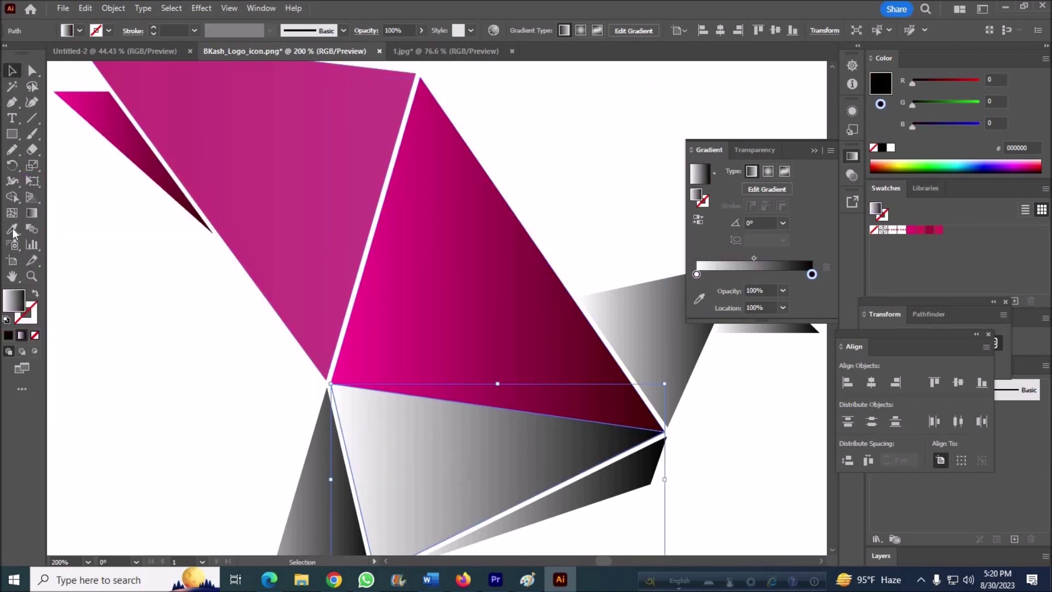
left_click(126, 128)
Step: Redraw the upper triangle's gradient to run from bottom to top
left_click(417, 258)
key("g")
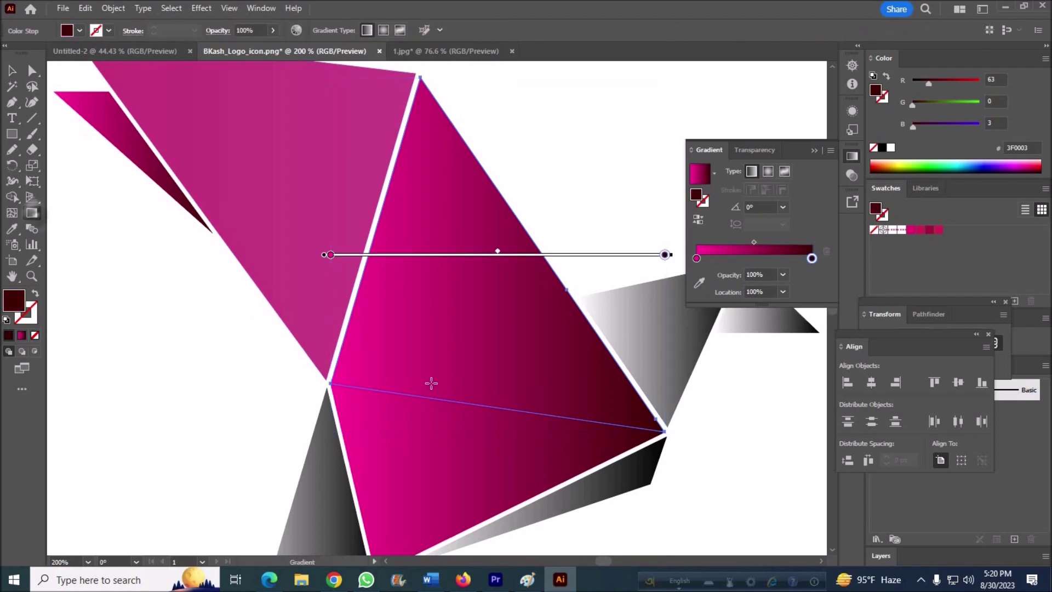
left_click_drag(429, 411, 452, 152)
left_click_drag(493, 427, 556, 89)
left_click_drag(403, 388, 493, 90)
Step: Make the lower triangle's gradient run vertically
key("v")
left_click(453, 498)
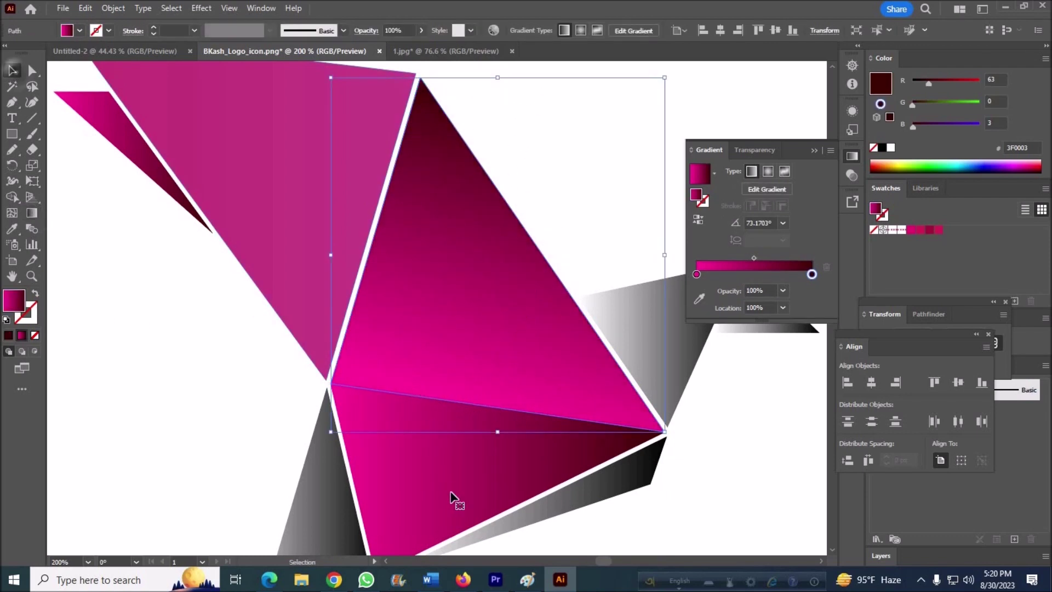
left_click(32, 213)
left_click_drag(403, 521, 427, 345)
left_click_drag(479, 530, 502, 359)
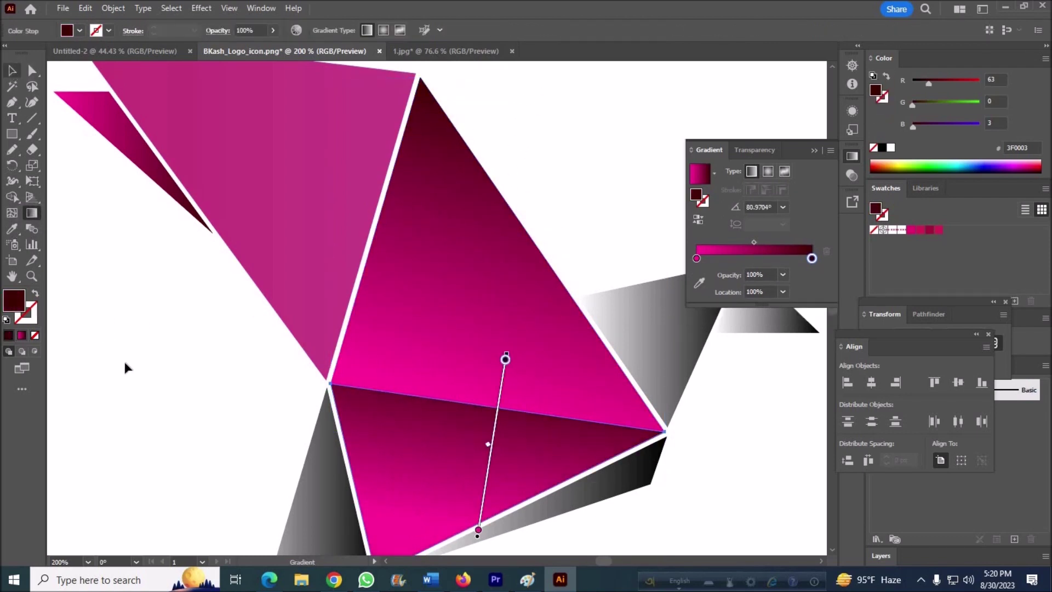
key("v")
left_click(753, 468)
Step: Apply the large triangle's pink gradient to the right grey triangle, running diagonally
scroll(755, 472, "up", 3)
left_click(685, 403)
left_click(12, 229)
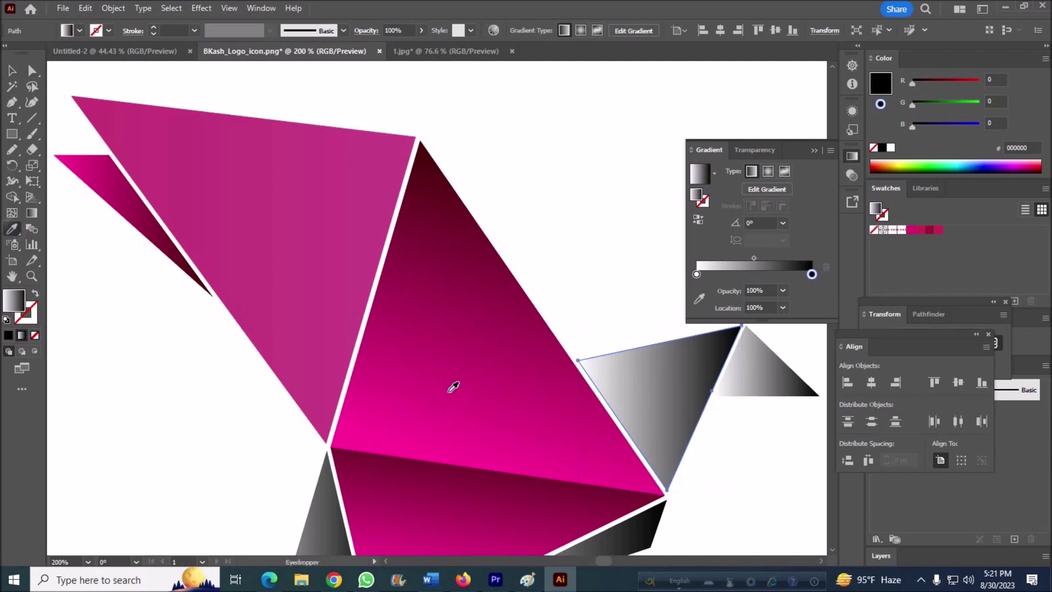
left_click(452, 380)
left_click(31, 213)
left_click_drag(738, 340, 569, 464)
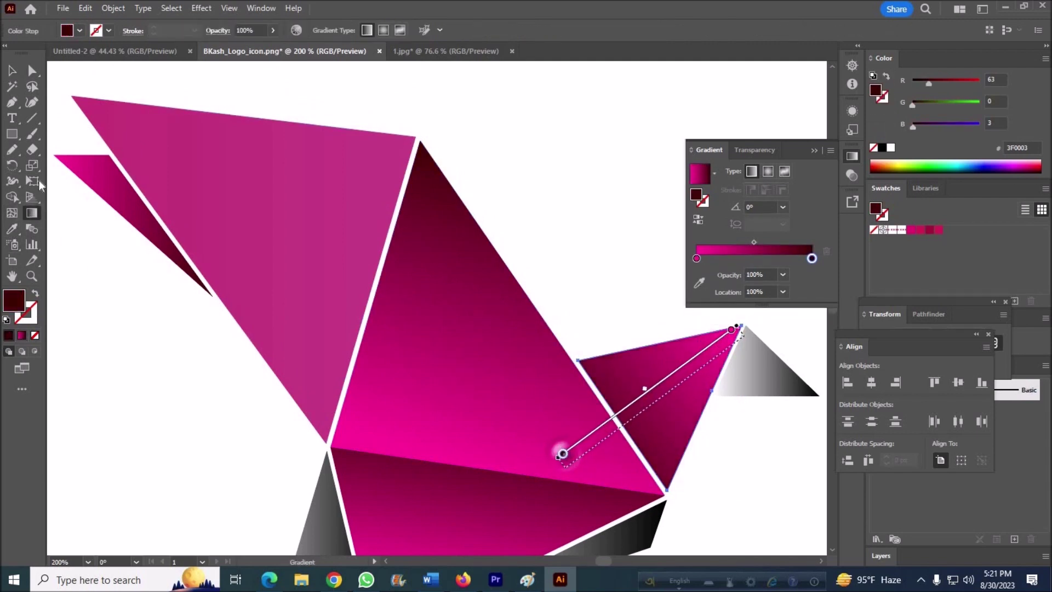
key("v")
Step: Copy the pink-to-dark gradient onto the small far-right grey triangle and redraw its direction
left_click(796, 391)
left_click(491, 345)
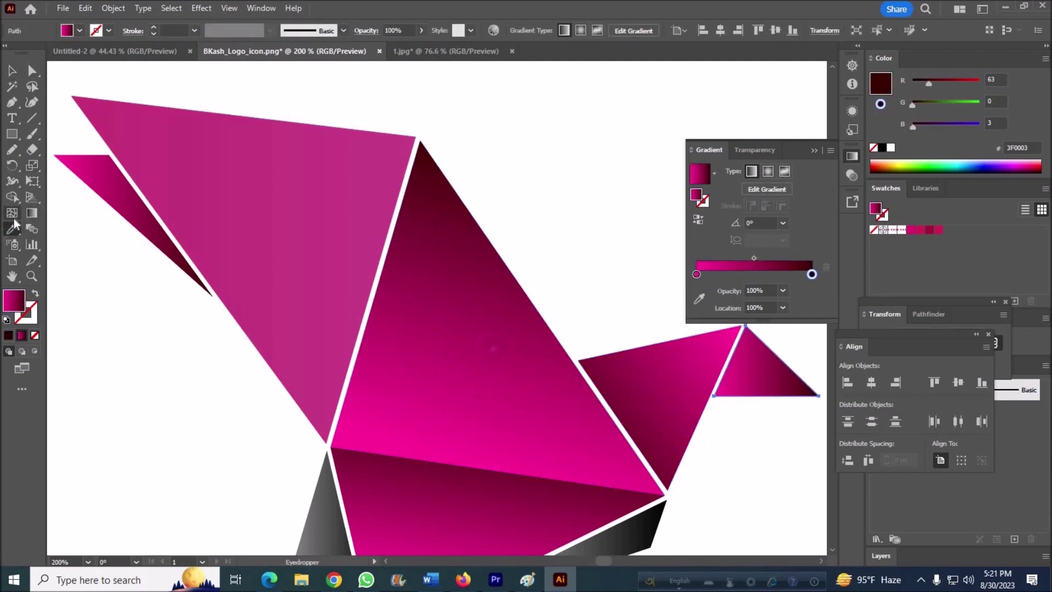
key("g")
left_click_drag(704, 348, 809, 361)
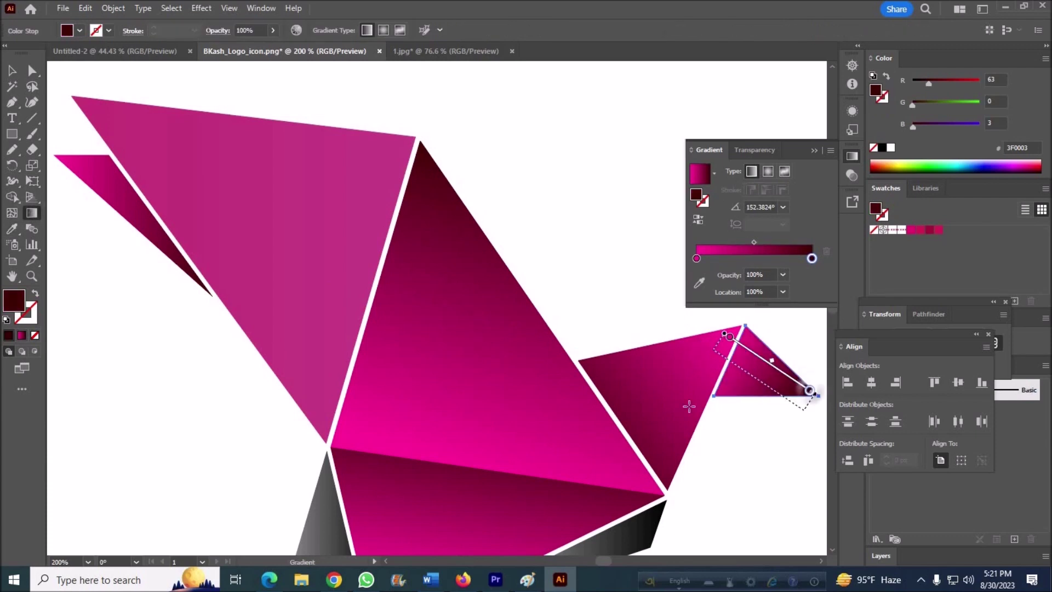
scroll(678, 465, "down", 2)
Step: Give the thin strip under the body the magenta gradient, directed along the strip
left_click(12, 71)
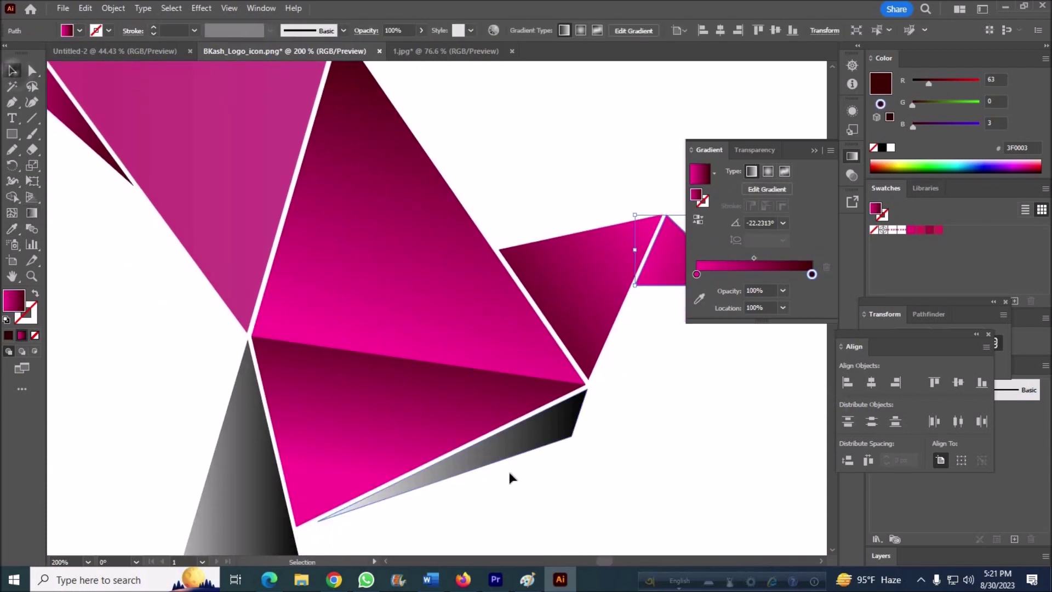
left_click(501, 446)
key("i")
left_click(321, 415)
key("g")
left_click_drag(609, 398, 351, 519)
scroll(624, 527, "up", 2)
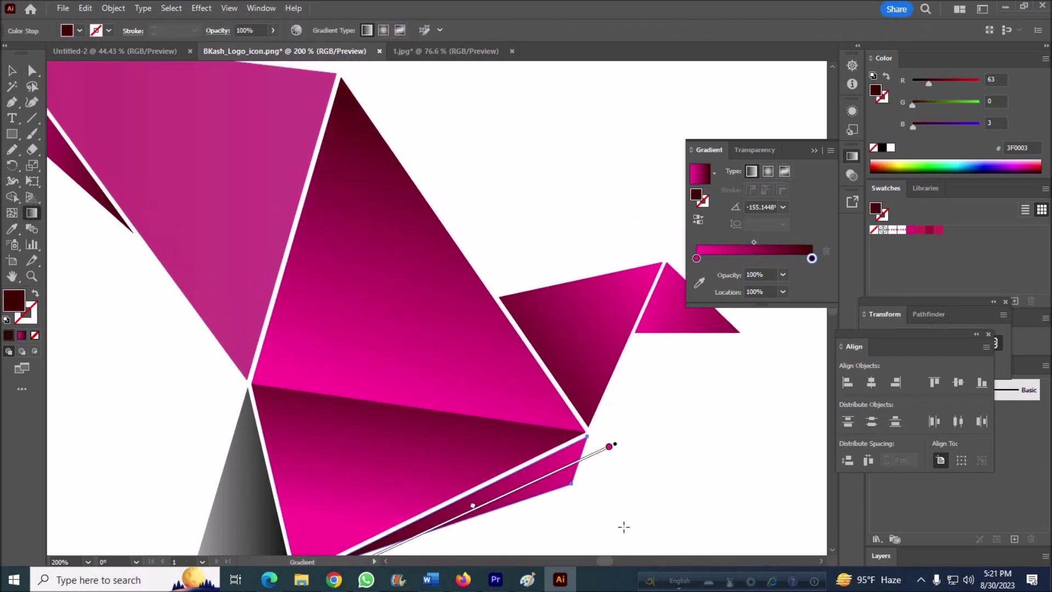
scroll(623, 526, "down", 5)
key("v")
Step: Copy the magenta gradient onto the grey tail triangle and zoom out to the whole bird
left_click(265, 429)
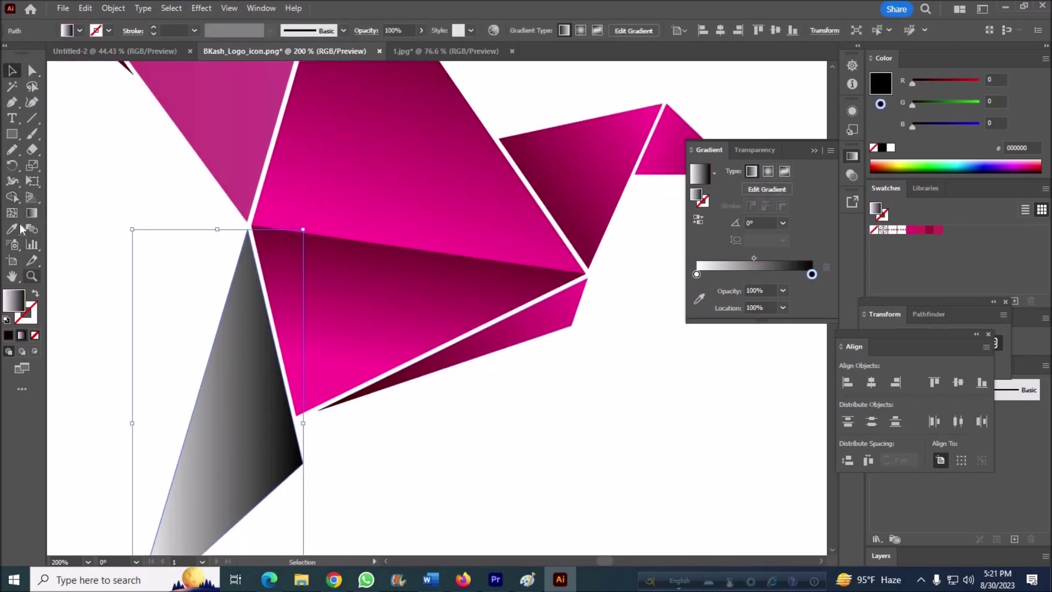
key("i")
left_click(331, 213)
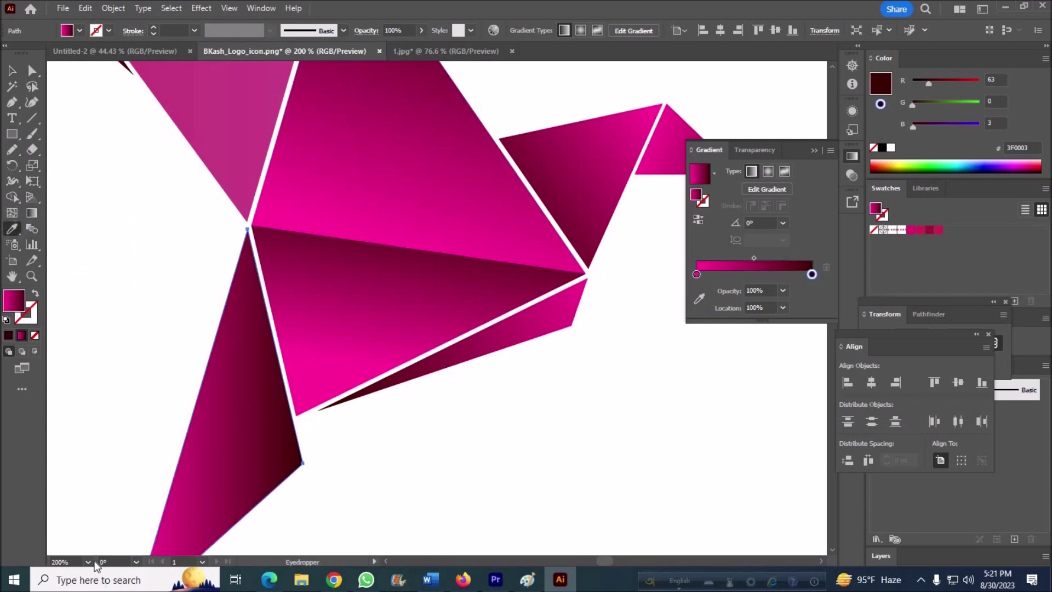
key("ctrl+minus")
key("ctrl+minus")
key("ctrl+minus")
Step: Sample a darker gradient onto the upper wing triangle and re-angle it across the wing
key("v")
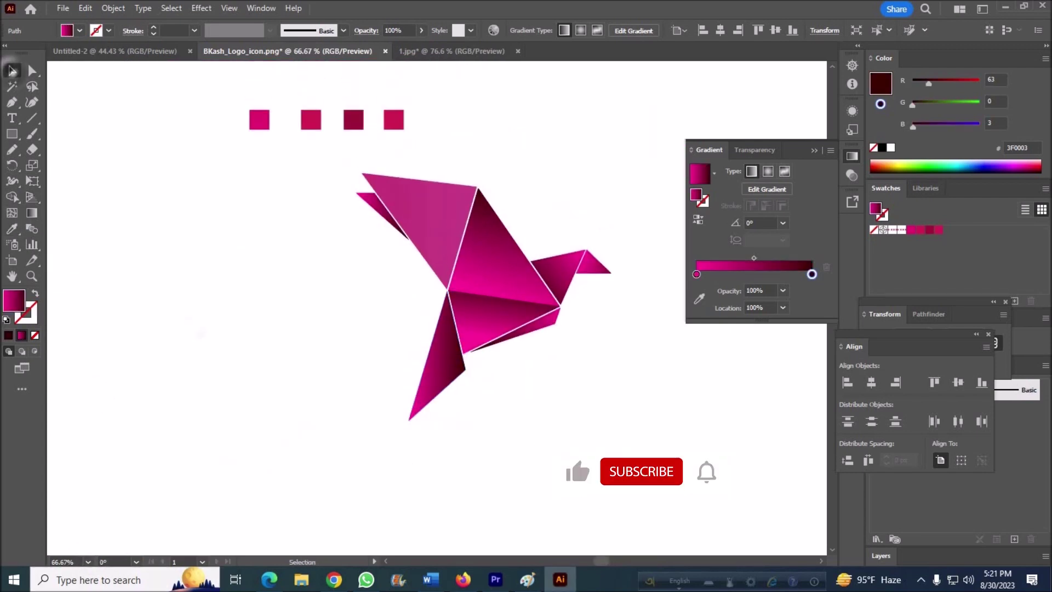
left_click(607, 504)
left_click(400, 282)
key("i")
left_click(482, 307)
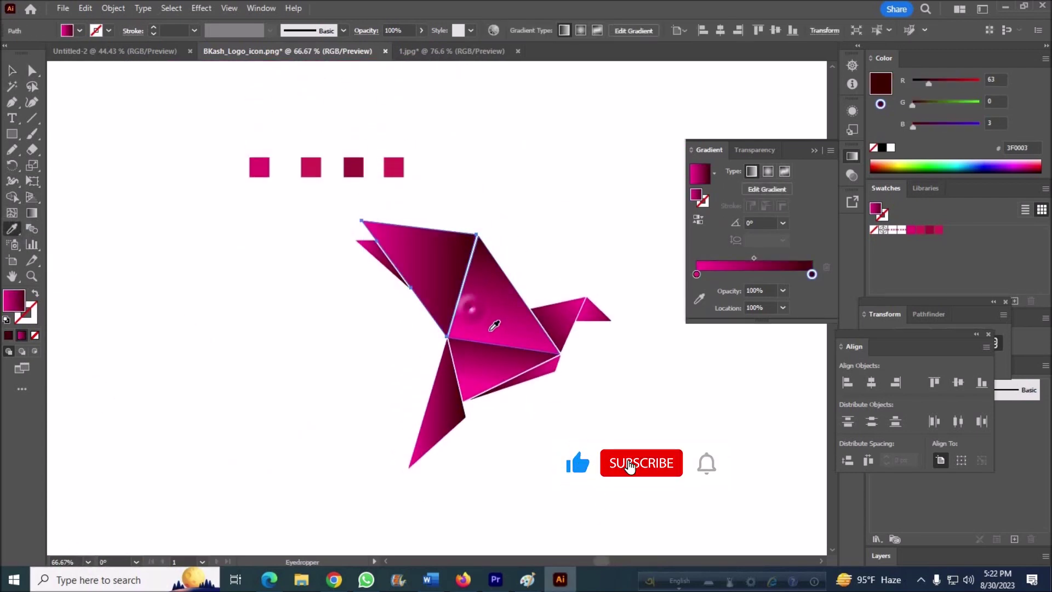
left_click(32, 213)
left_click_drag(417, 222, 535, 268)
key("v")
Step: Delete the four magenta colour squares and close the gradient panel
left_click(150, 371)
left_click_drag(202, 141, 476, 204)
key("Delete")
left_click(852, 155)
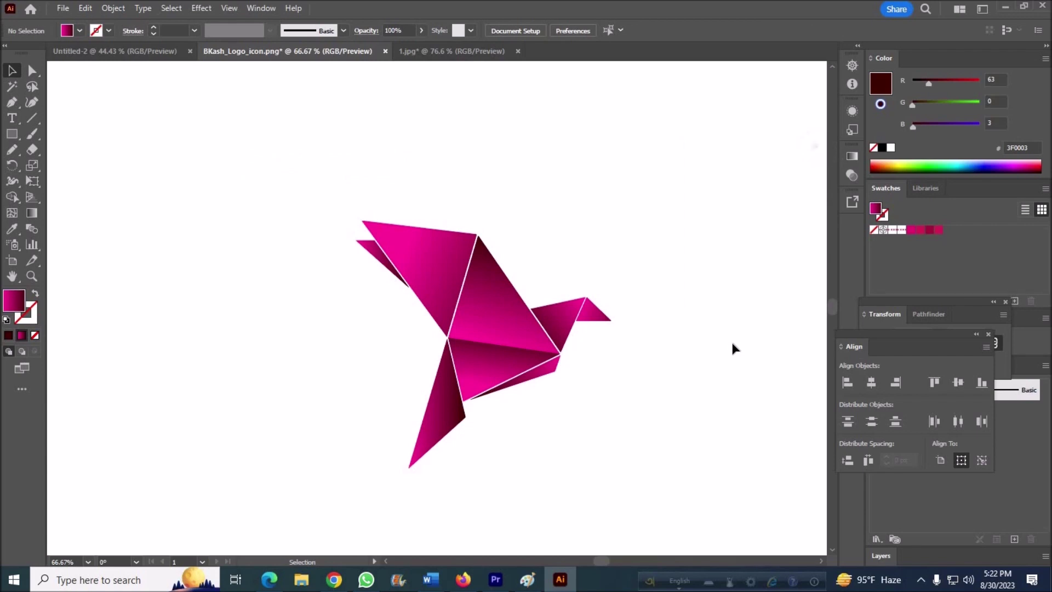
Step: Move the bird up and left, then compare it against the reference logo in Paint
left_click_drag(480, 305, 434, 241)
left_click(646, 369)
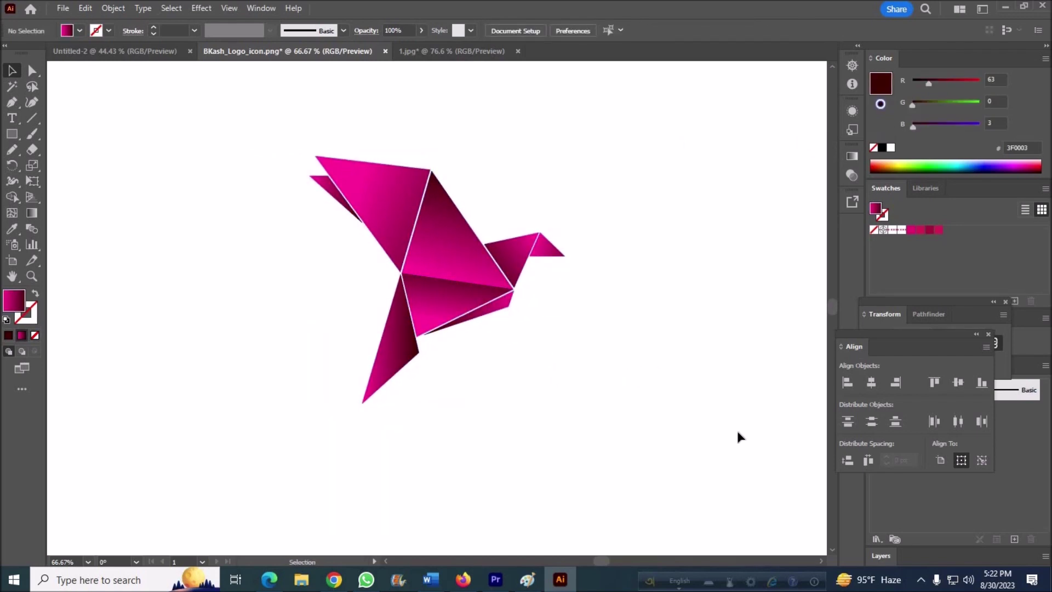
left_click(526, 579)
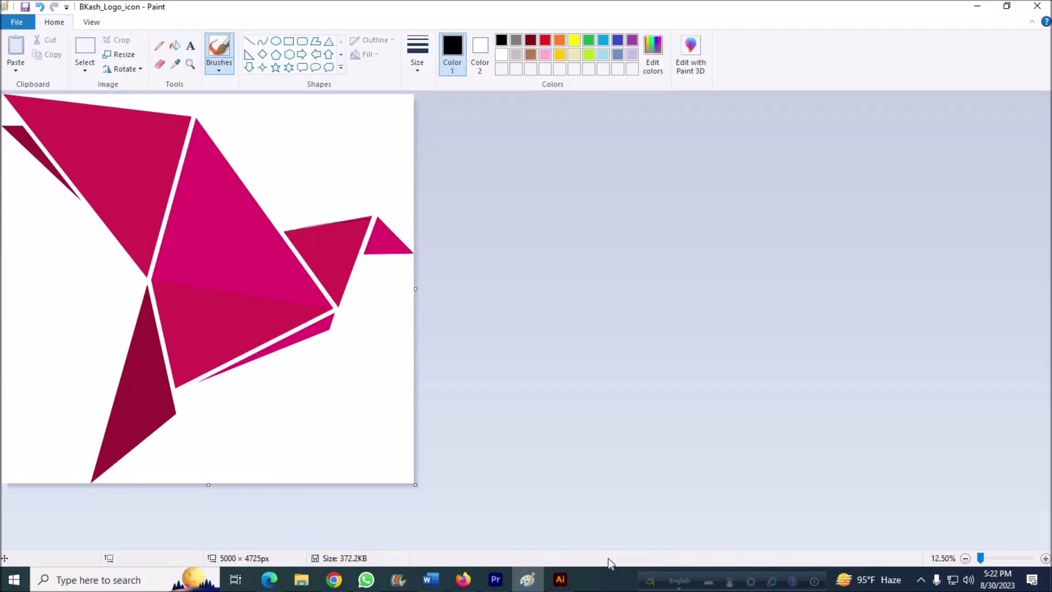
left_click(976, 6)
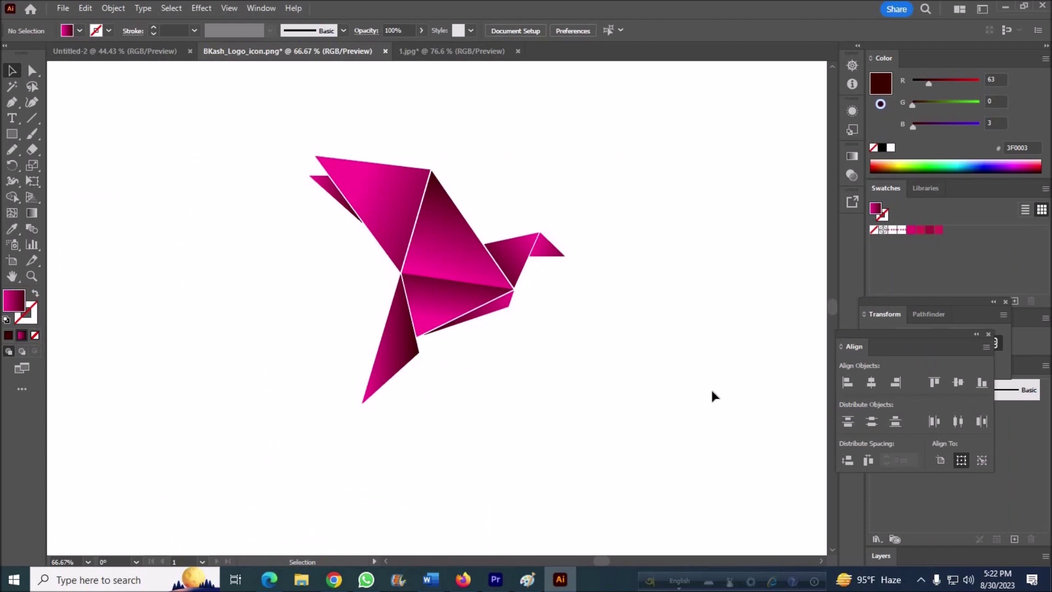
key("ctrl+a")
Step: Zoom to 150% and inspect the head, beak, tail and wing pieces by selecting them
left_click(705, 418)
left_click(87, 561)
left_click(104, 375)
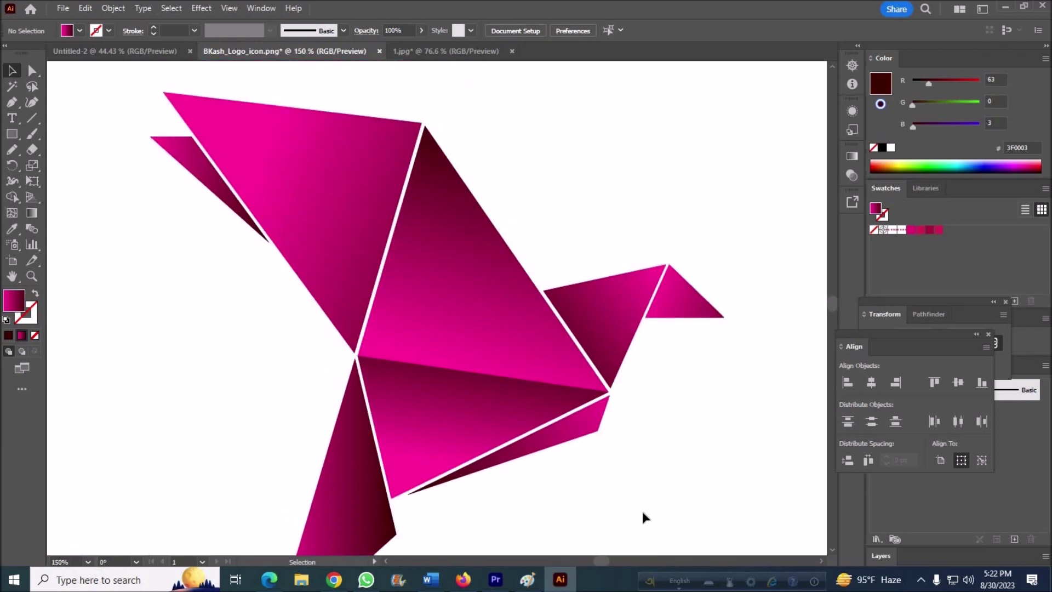
left_click_drag(638, 262, 729, 470)
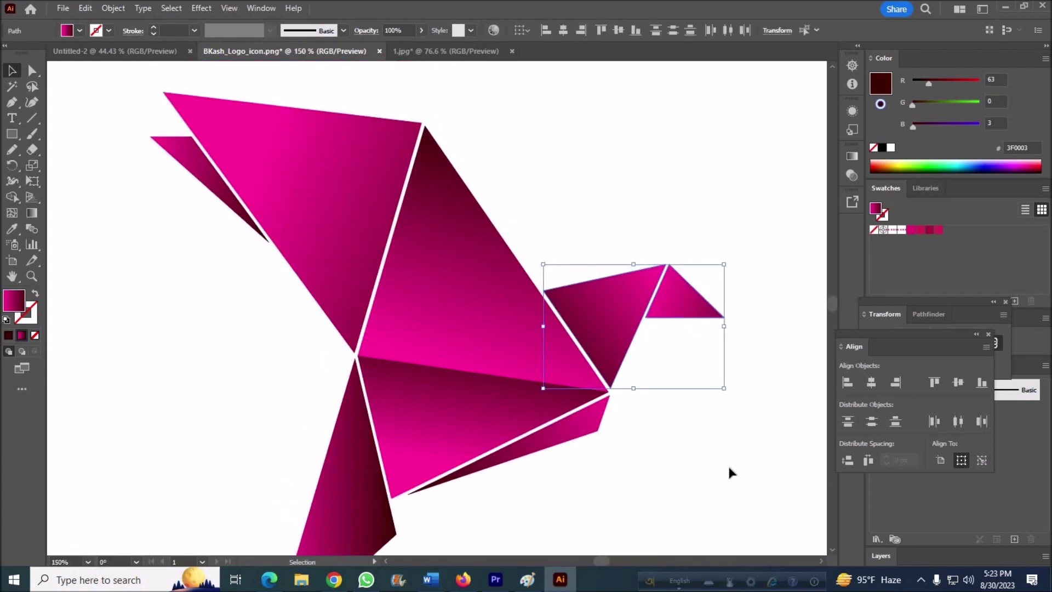
left_click_drag(711, 350, 744, 275)
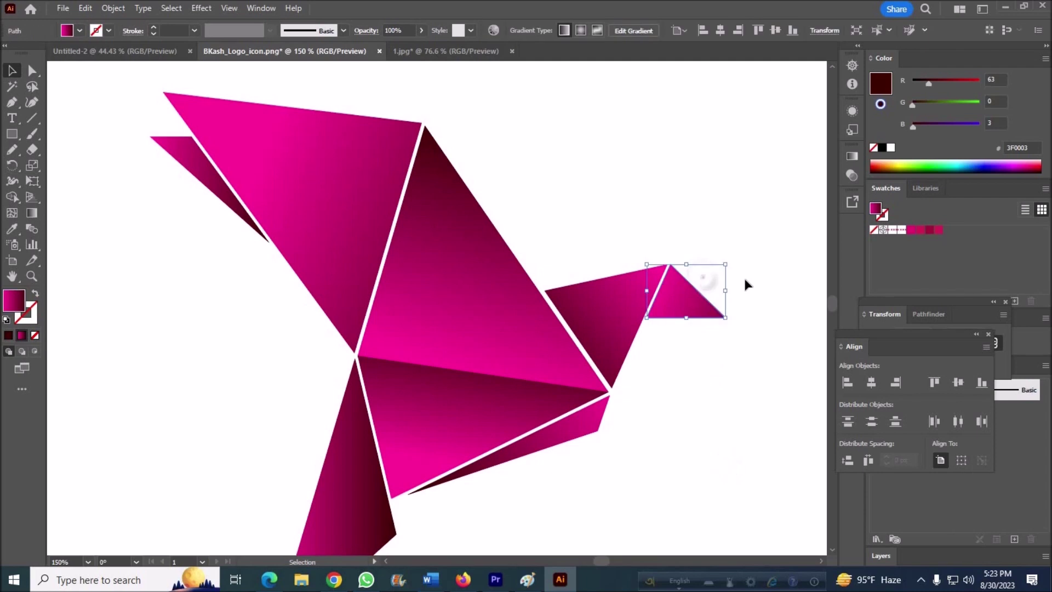
left_click_drag(700, 408, 616, 484)
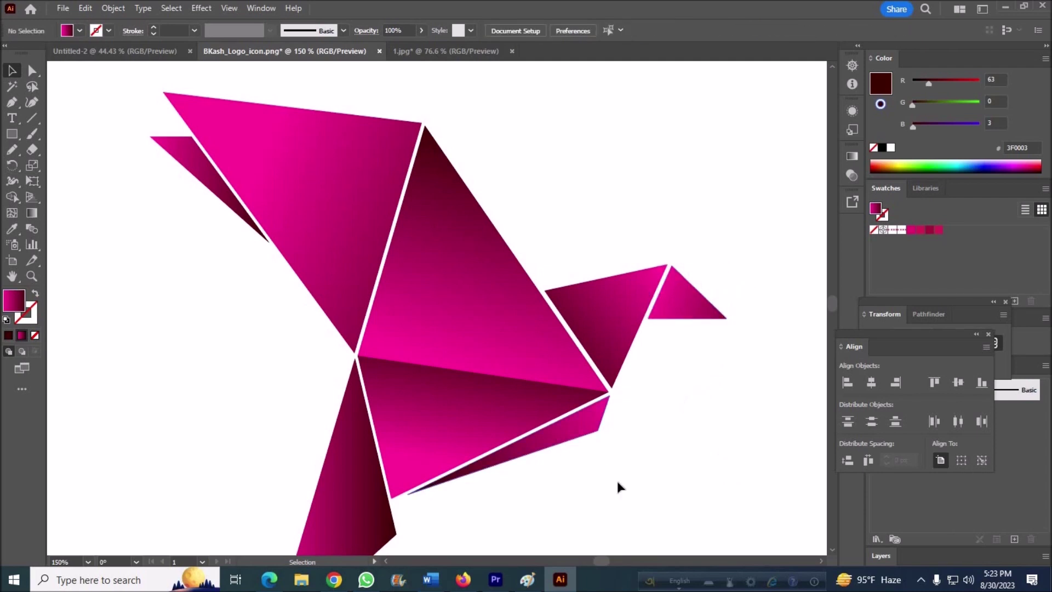
left_click(156, 192)
Step: Nudge the lower-left tail triangle slightly to the left
left_click(190, 200)
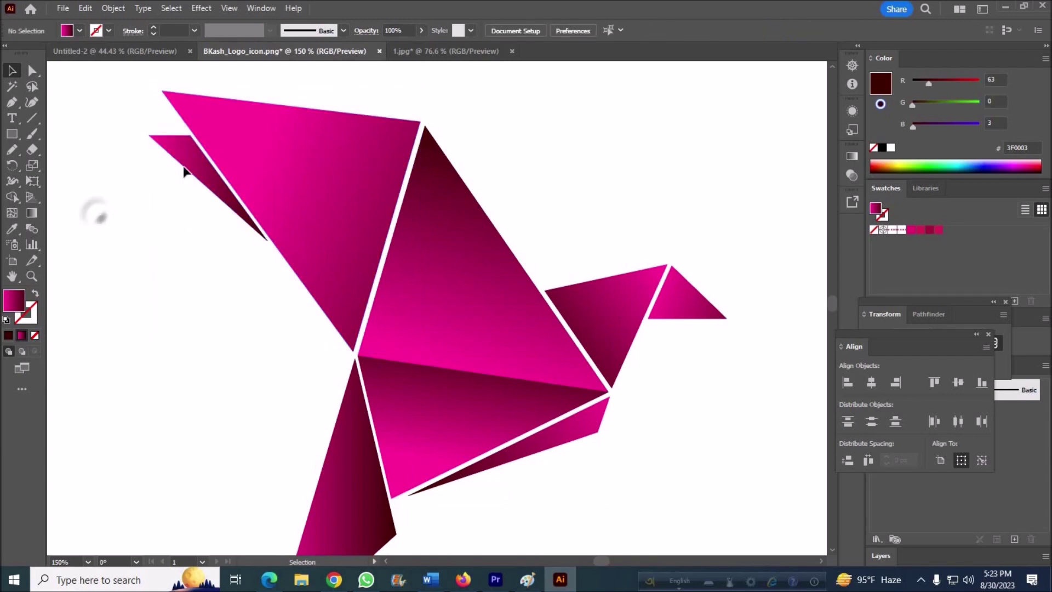
left_click_drag(191, 208, 132, 143)
left_click(196, 291)
scroll(357, 455, "down", 3)
left_click(322, 446)
Step: Zoom back out to 66.67% and select every piece of the bird
left_click(660, 481)
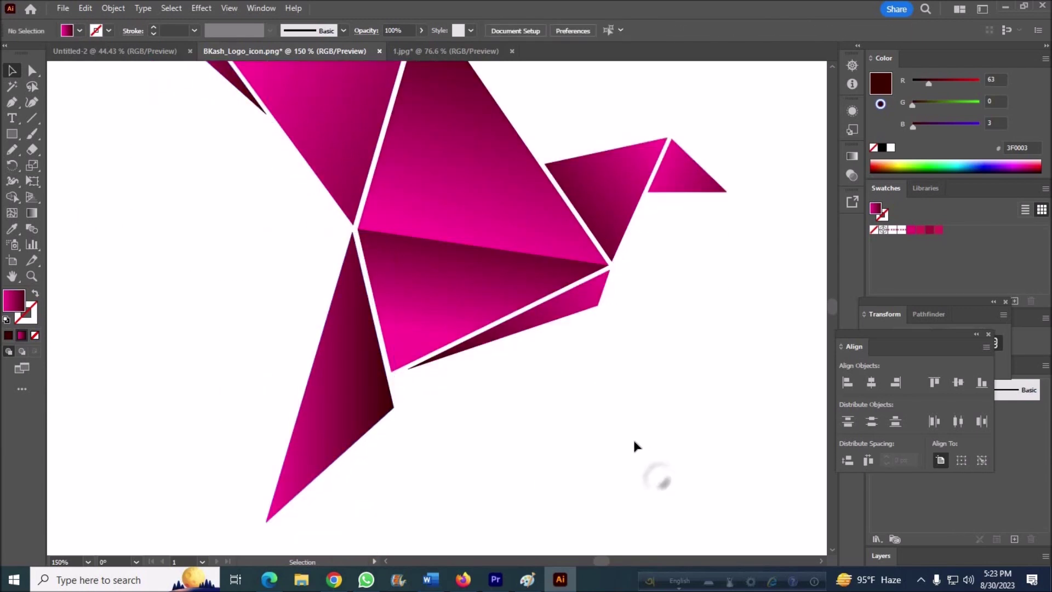
scroll(636, 445, "up", 3)
scroll(663, 505, "down", 1)
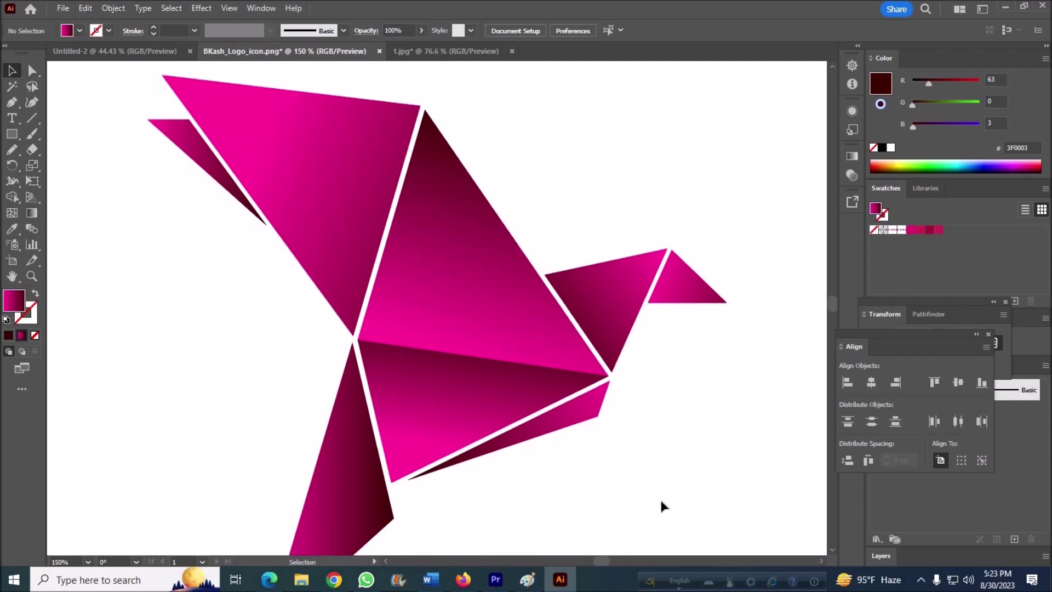
left_click(88, 561)
left_click(112, 403)
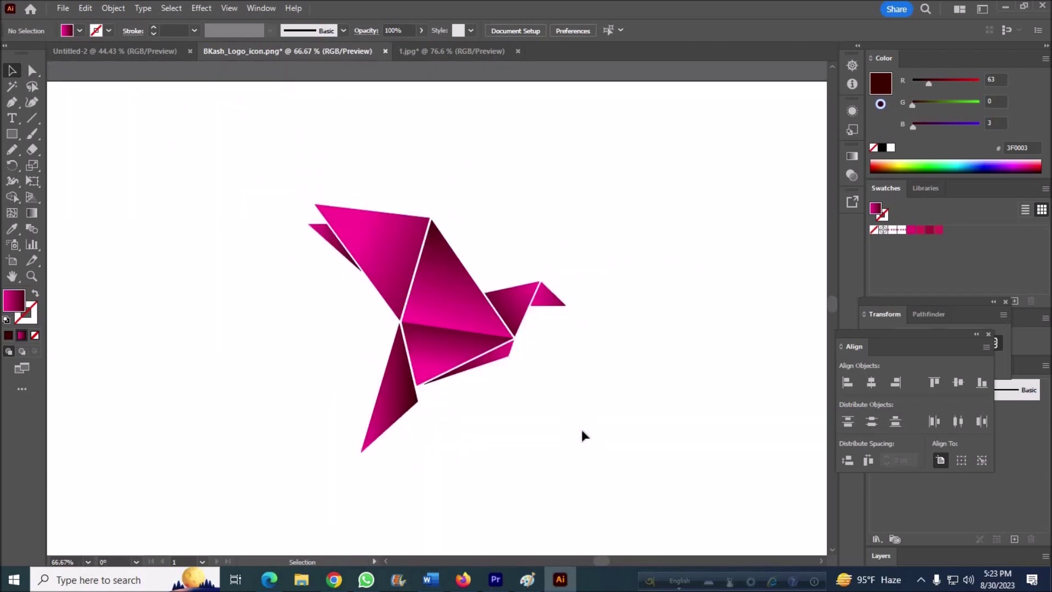
left_click_drag(210, 157, 599, 493)
Step: Add a Drop Shadow effect to the bird with a light grey shadow colour
left_click(201, 8)
mouse_move(220, 156)
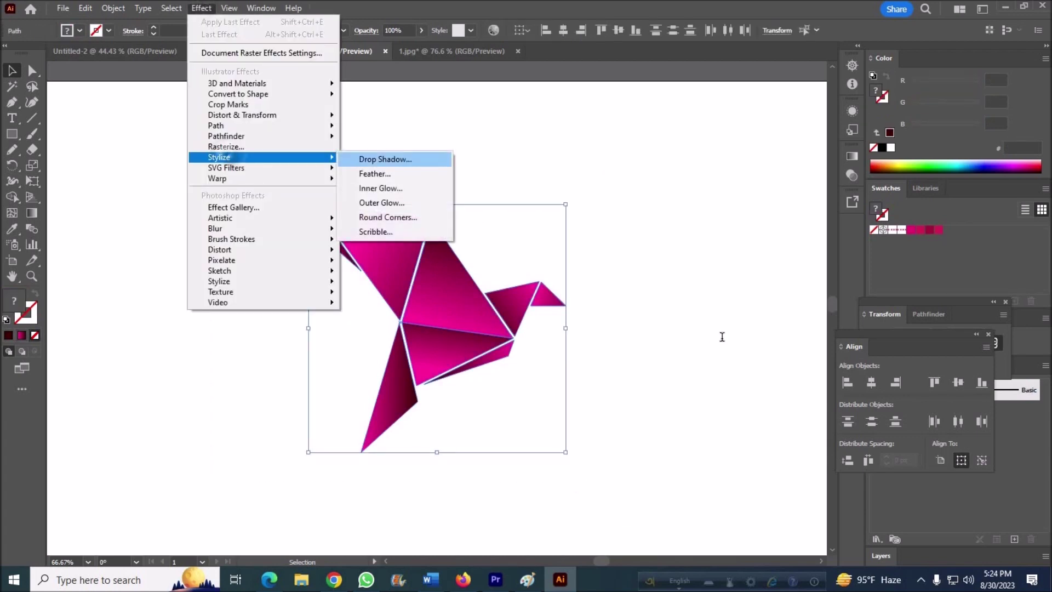
left_click(359, 159)
left_click(740, 379)
left_click(665, 287)
left_click(951, 270)
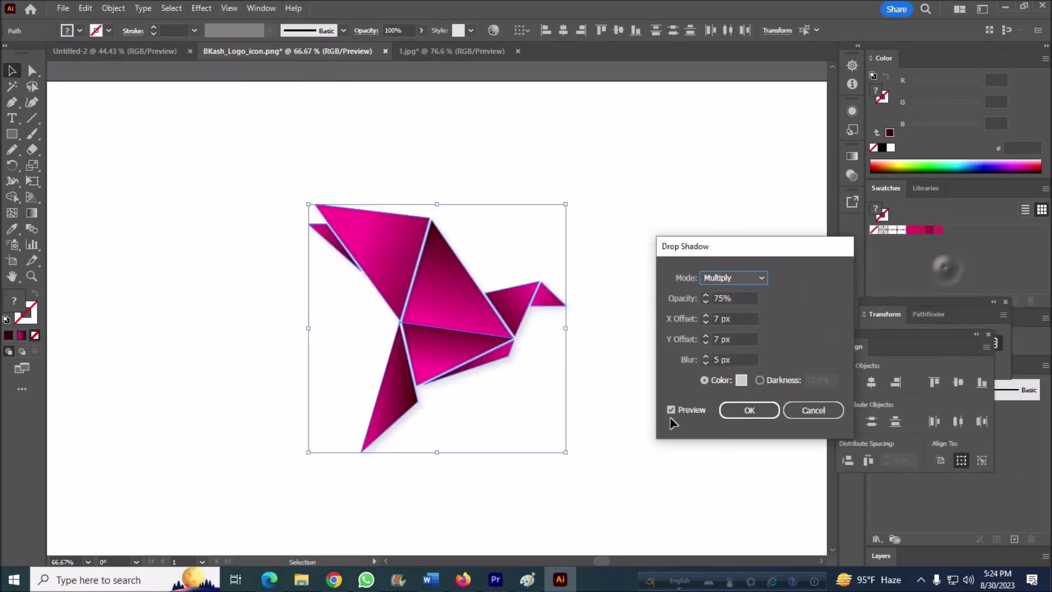
left_click(741, 410)
left_click(665, 415)
Step: Run the central body facet's gradient vertically from top to bottom
left_click(449, 351)
left_click(129, 286)
left_click(459, 301)
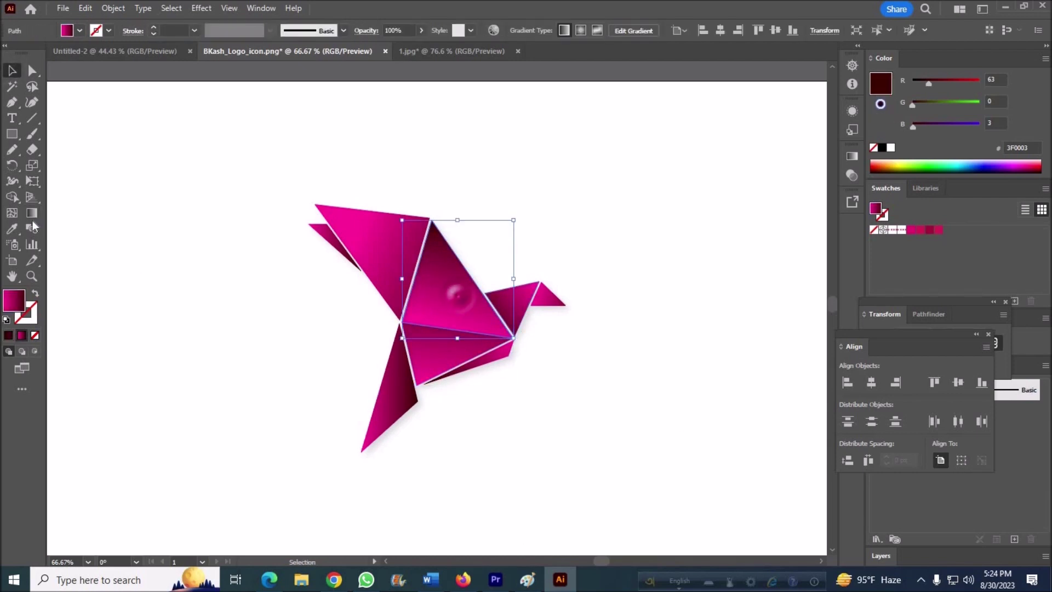
key("g")
left_click_drag(458, 202, 457, 462)
key("v")
left_click(160, 266)
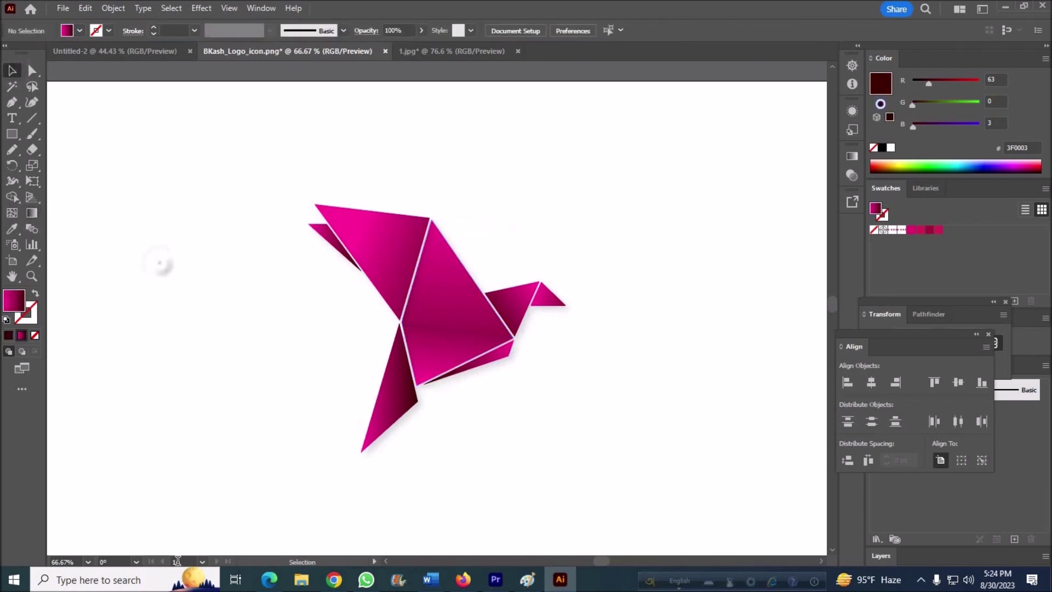
Step: Zoom in, redraw the central facet's gradient from magenta top to dark red bottom, then view at 100%
key("ctrl+plus")
key("ctrl+plus")
key("ctrl+plus")
left_click(494, 288)
key("g")
mouse_move(575, 133)
left_mouse_down()
mouse_move(581, 304)
mouse_move(512, 476)
left_mouse_up()
key("v")
left_click(88, 561)
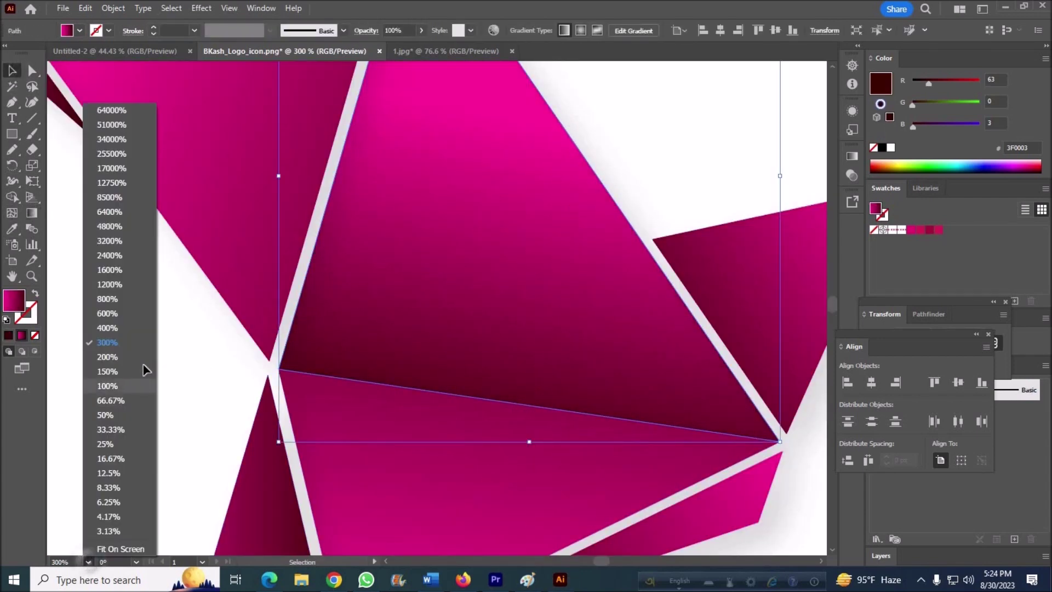
left_click(144, 365)
scroll(612, 474, "down", 2)
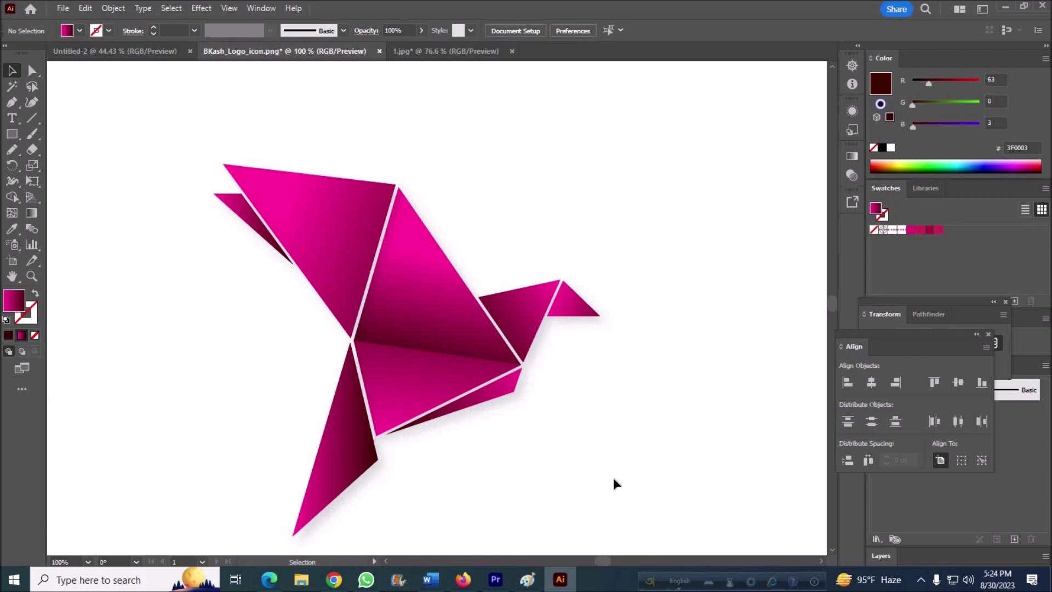
scroll(613, 474, "down", 3)
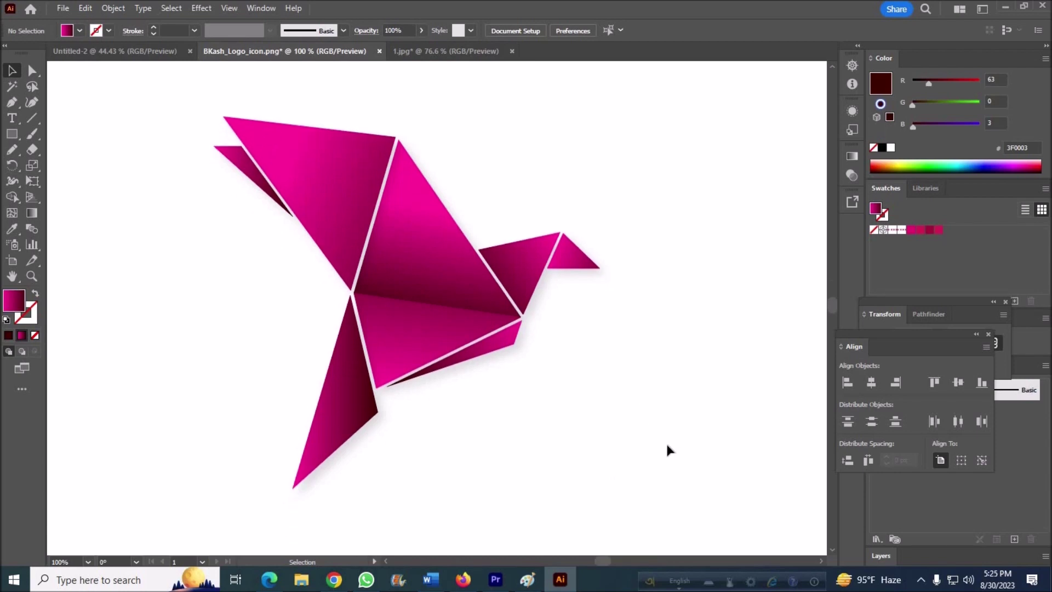